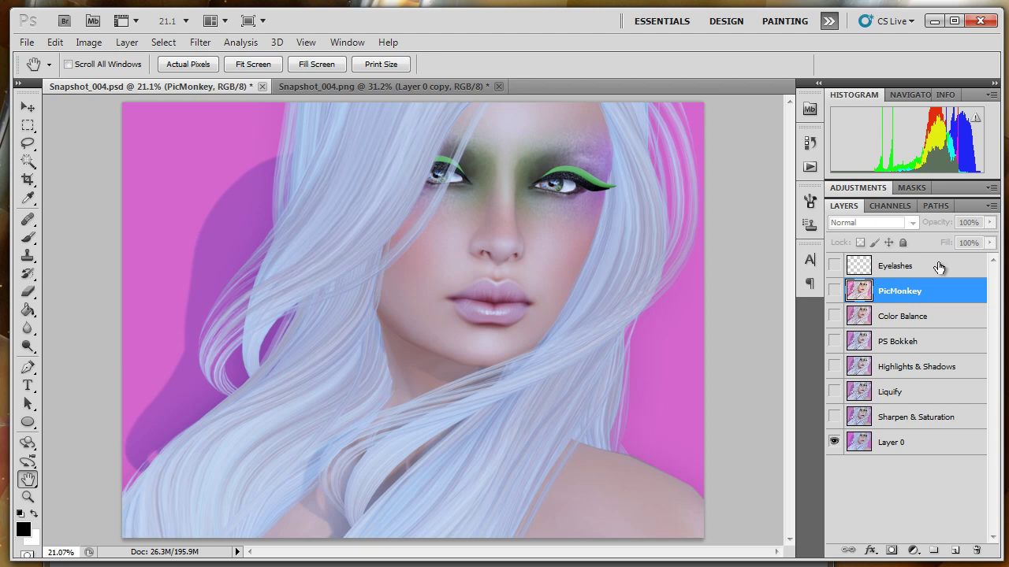
Select Layer 0 and make the Sharpen & Saturation layer visible
click(925, 443)
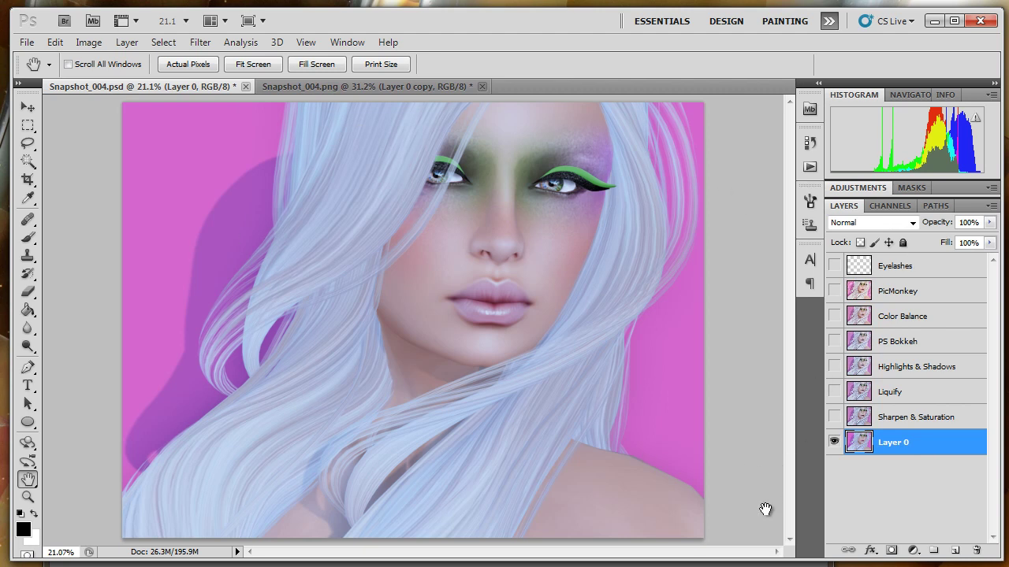
click(834, 417)
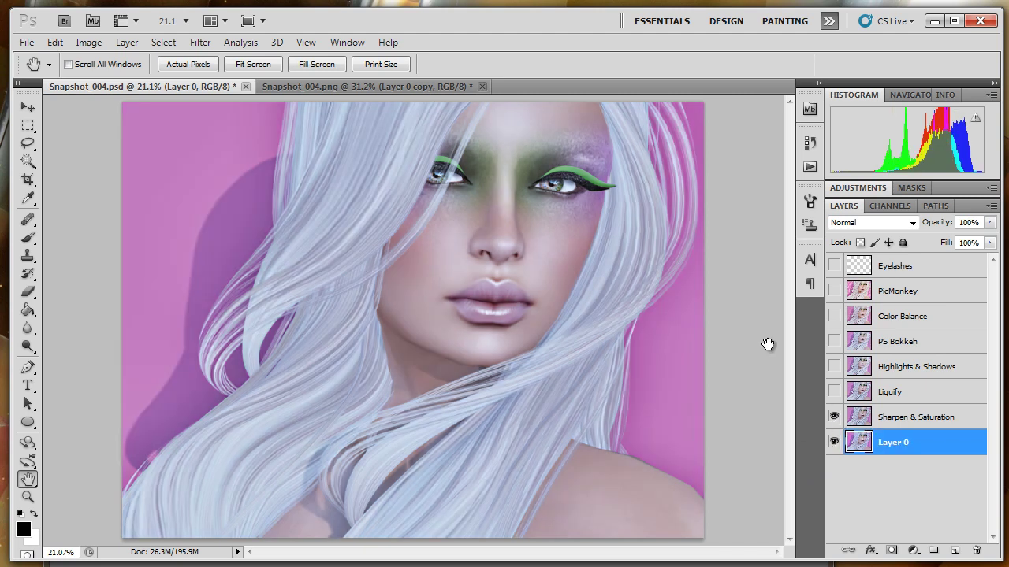
click(206, 44)
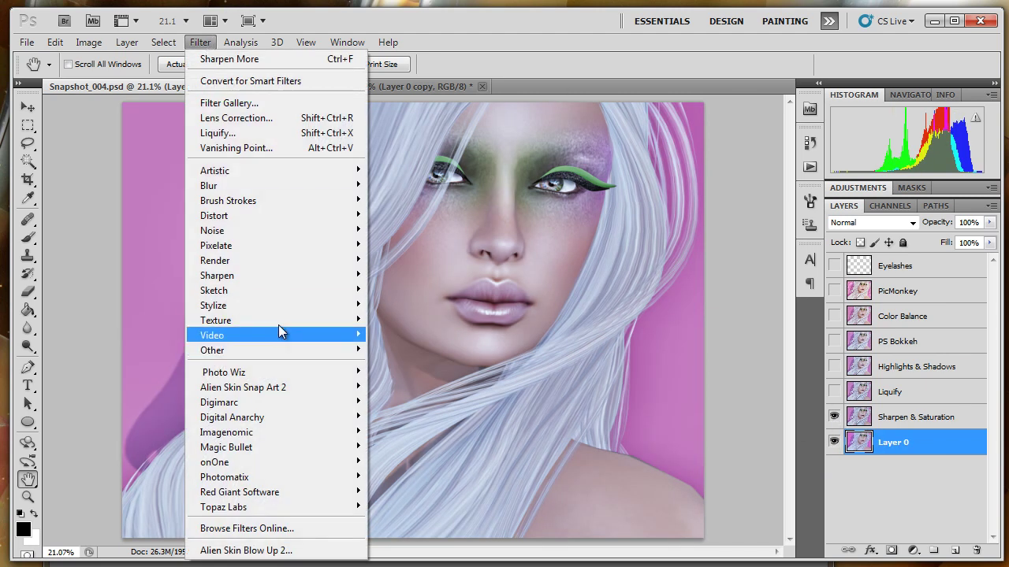
mouse_move(278, 281)
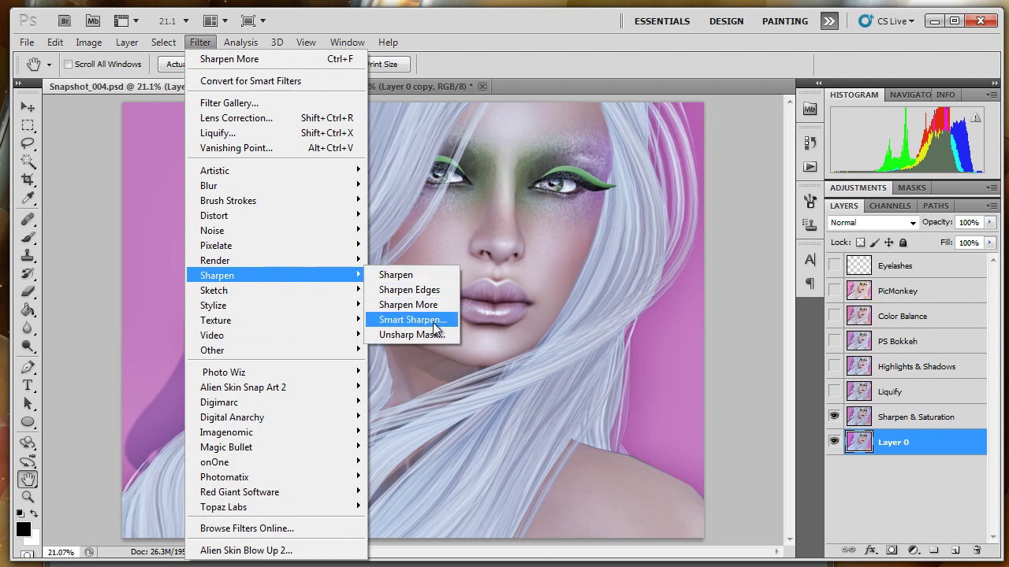
click(601, 28)
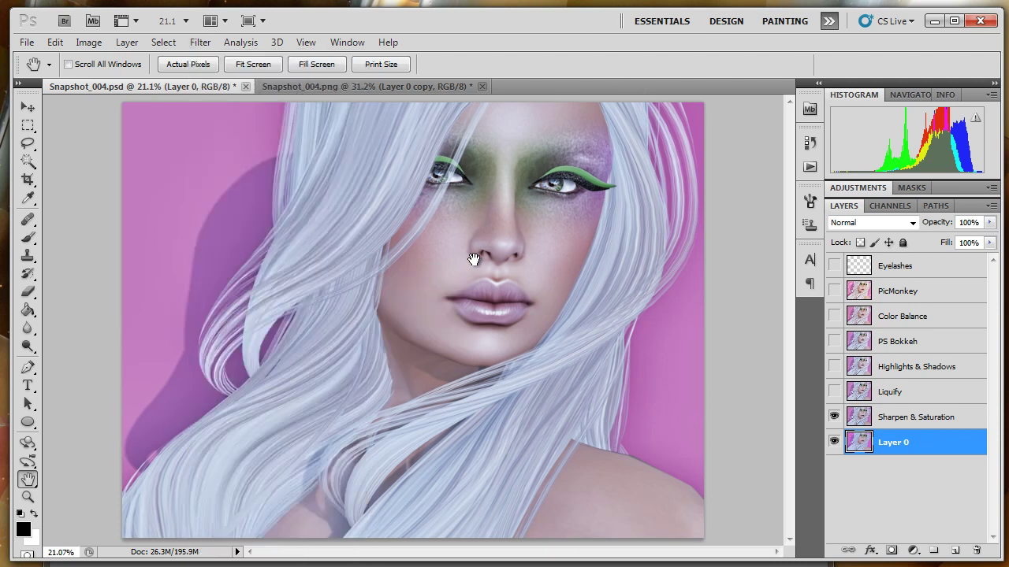
click(88, 43)
mouse_move(124, 81)
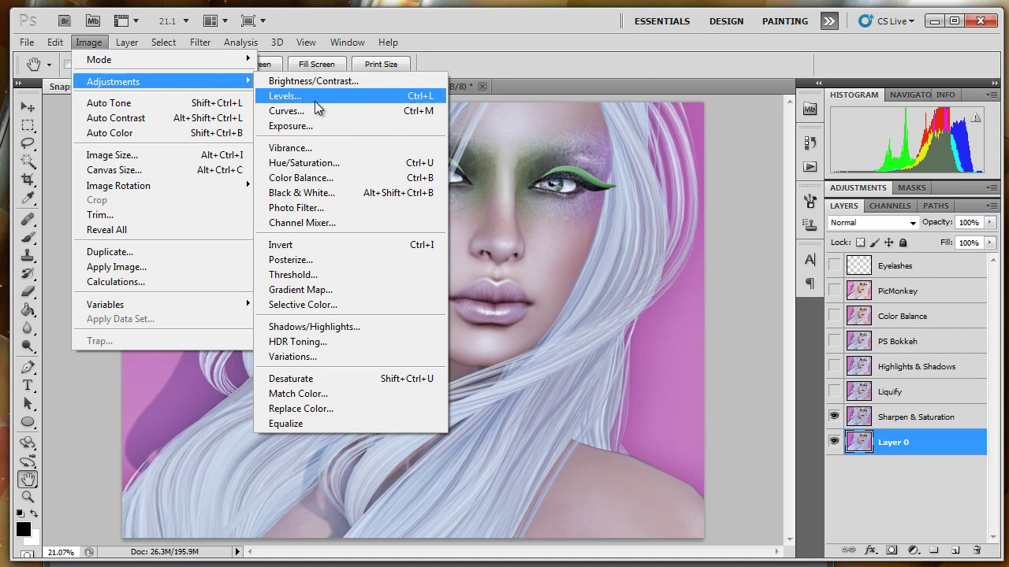
click(523, 63)
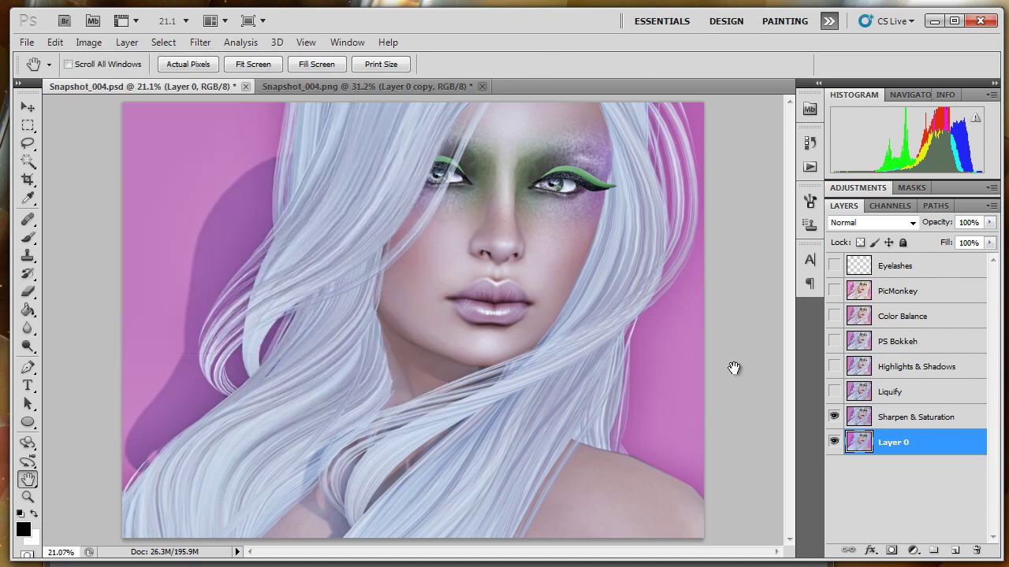
Select and show the Liquify layer, toggling its visibility several times to compare the face and body before and after
click(937, 416)
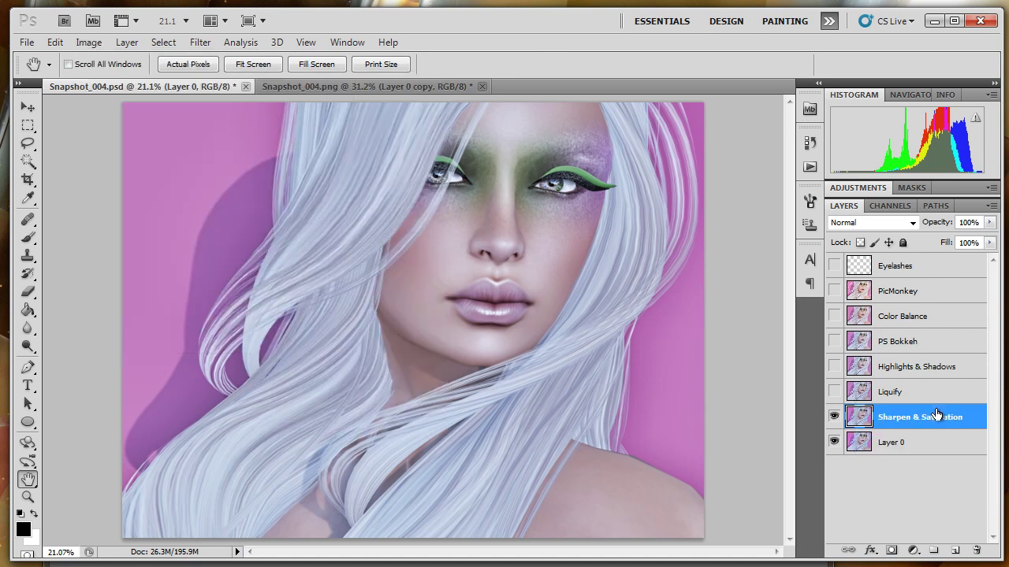
click(930, 392)
click(834, 392)
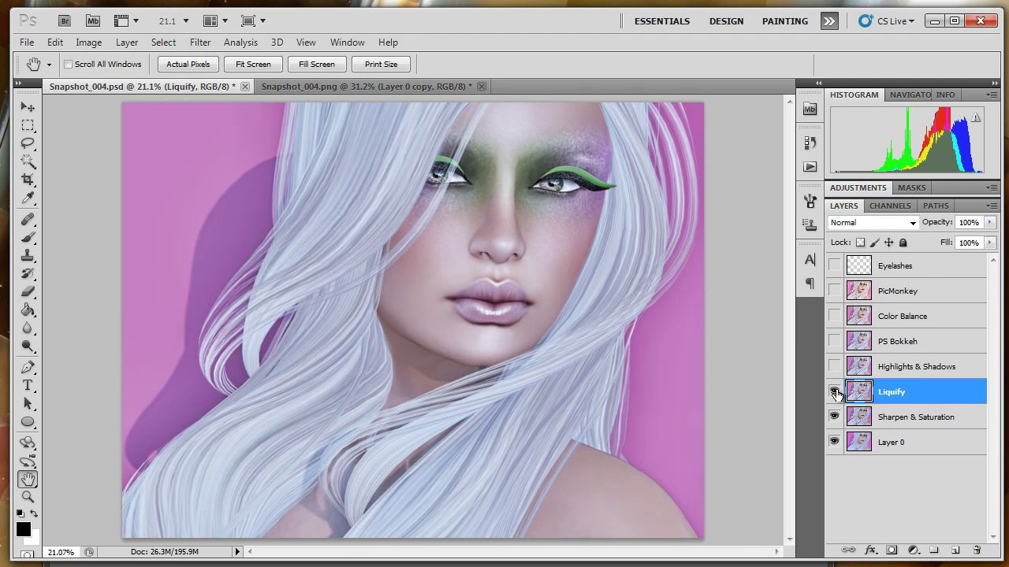
click(835, 392)
click(835, 391)
click(834, 392)
click(834, 393)
click(834, 392)
click(834, 393)
Select and show the Highlights & Shadows layer, toggling it once to compare its effect
click(906, 367)
click(834, 367)
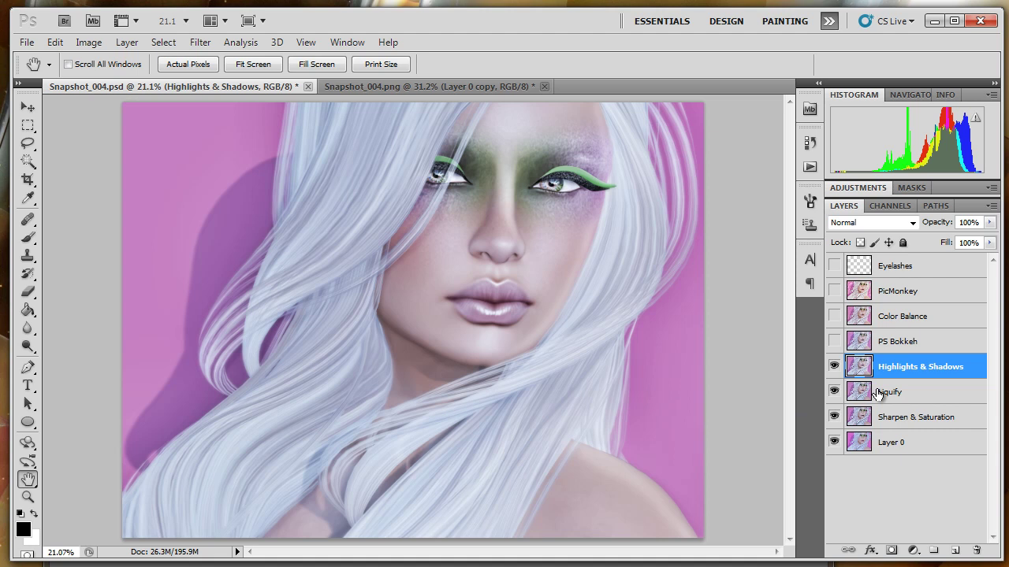
click(834, 367)
click(834, 366)
Preview the PS Bokkeh layer by showing it briefly and hiding it again
click(906, 345)
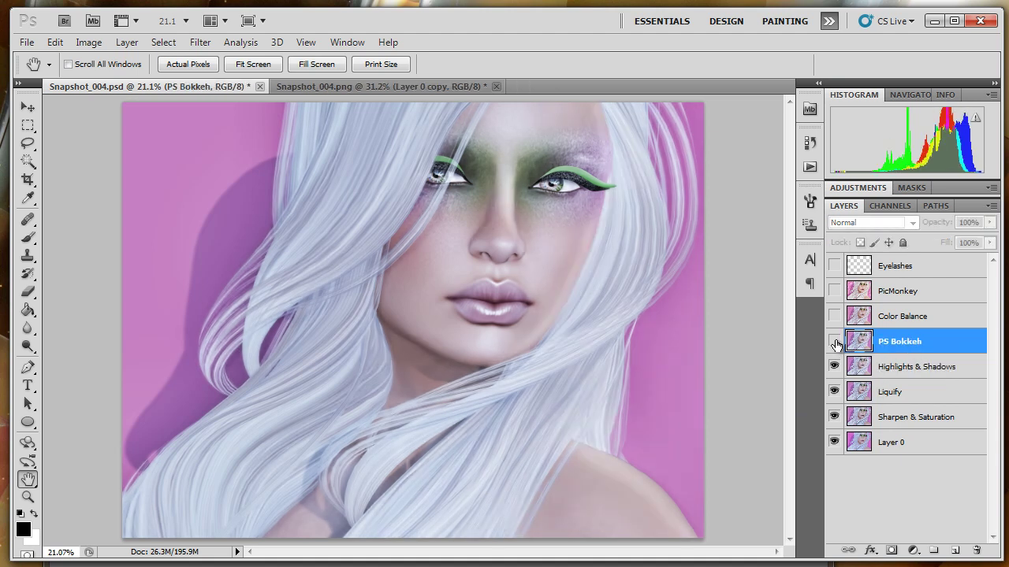
click(833, 342)
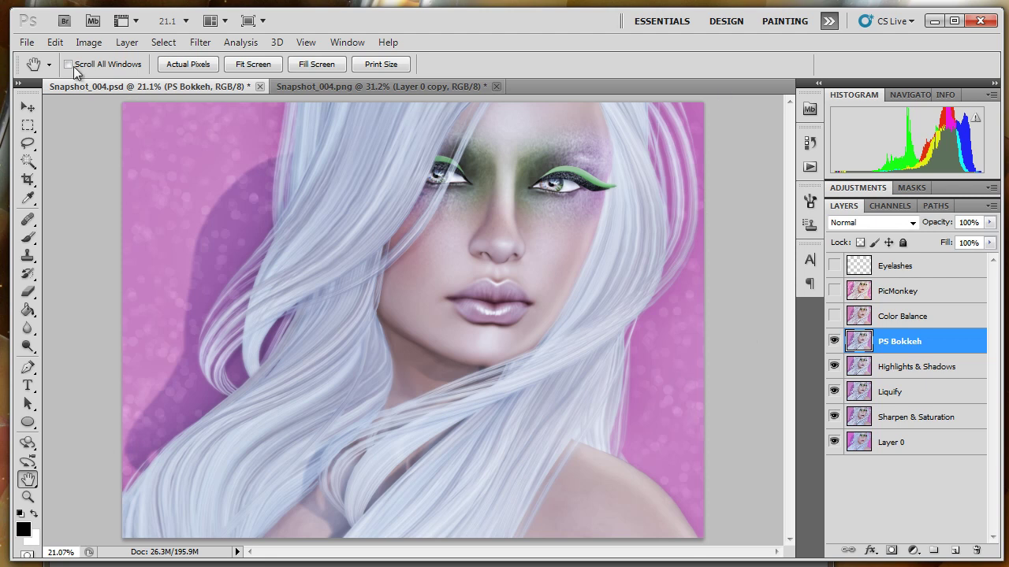
click(834, 341)
Add a new empty layer directly above Highlights & Shadows and set its blend mode to Screen
click(915, 369)
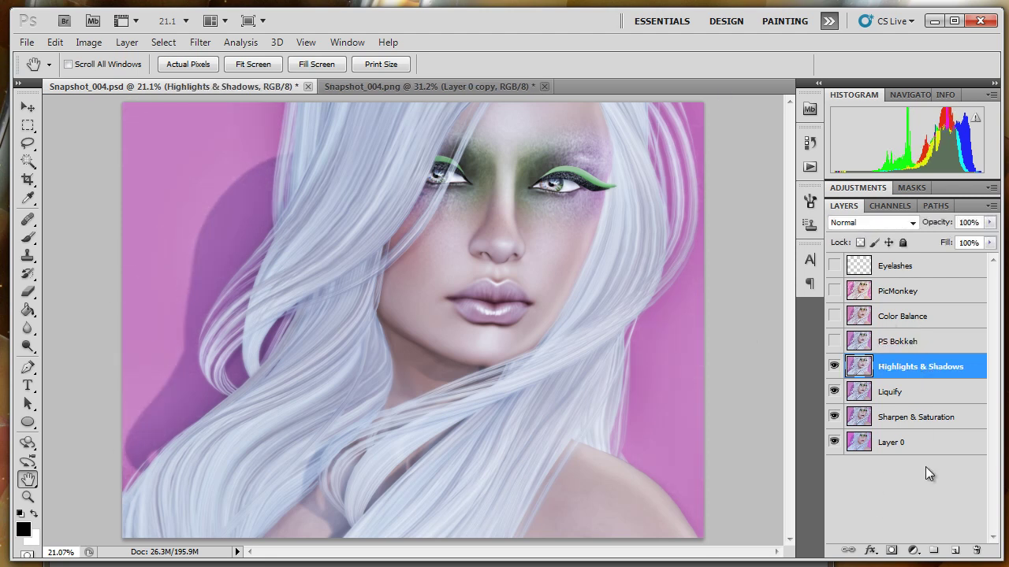
click(952, 550)
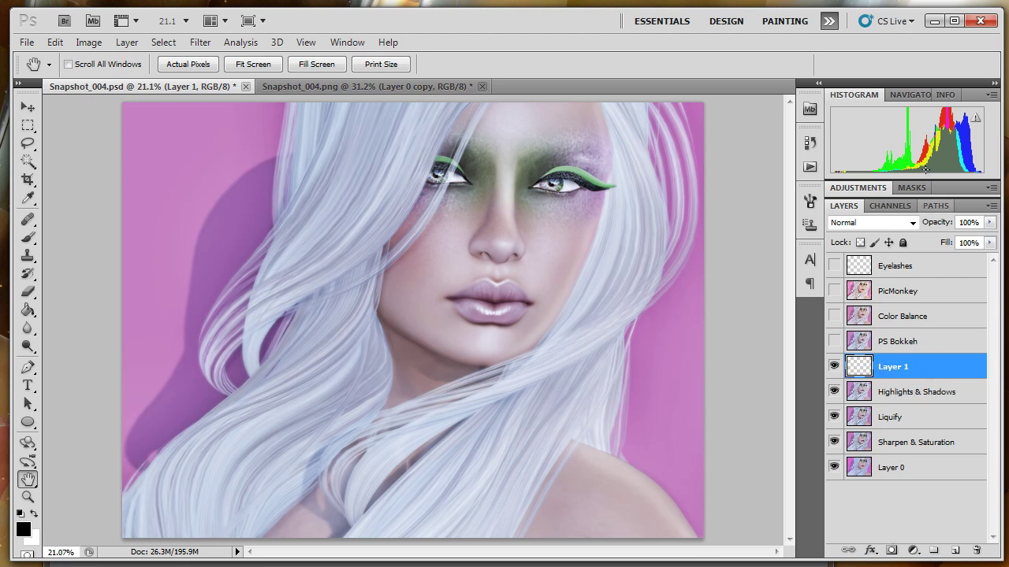
click(909, 223)
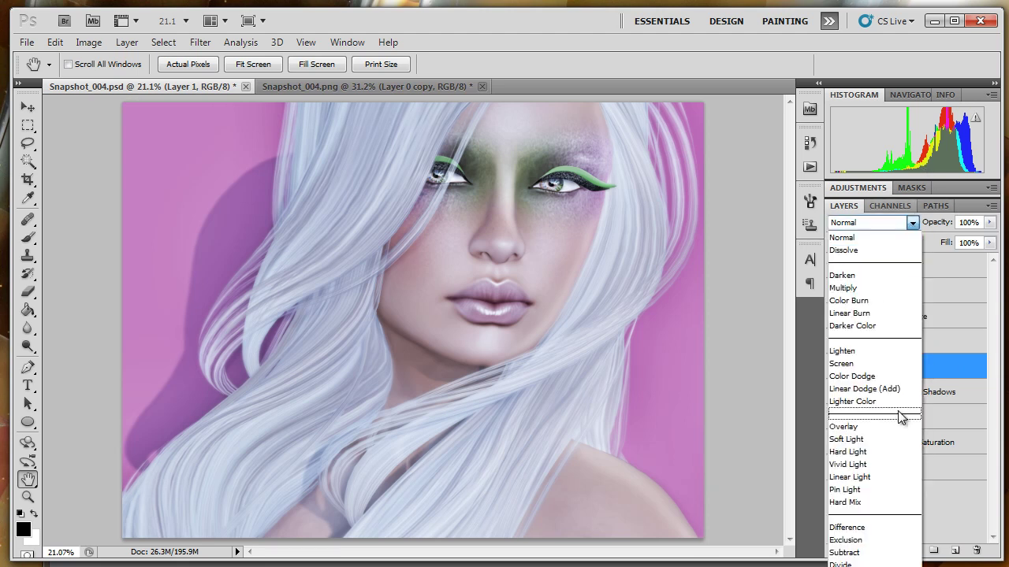
click(880, 363)
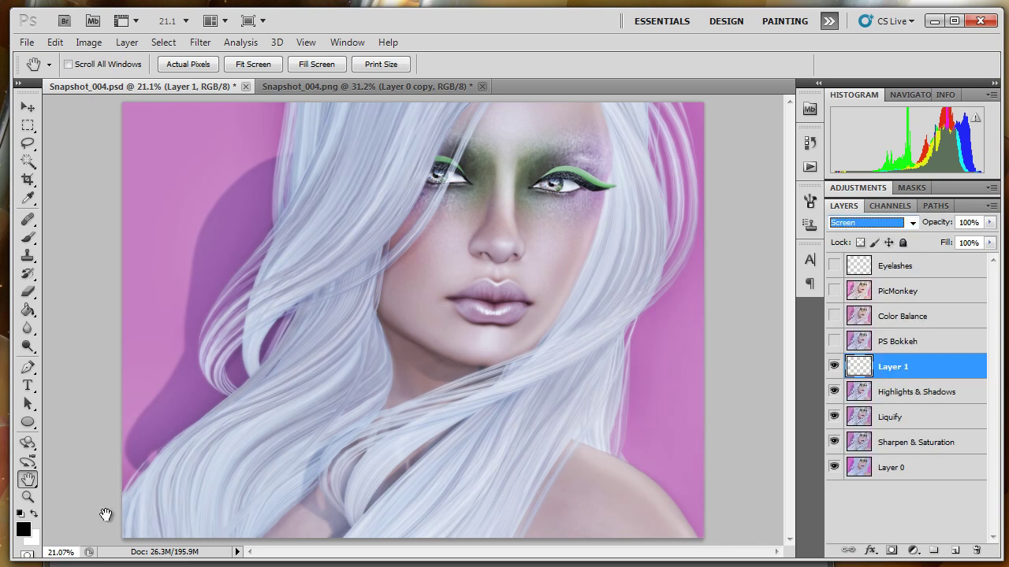
Activate the Brush tool and choose the round 202 px bokeh brush tip
click(27, 238)
click(90, 66)
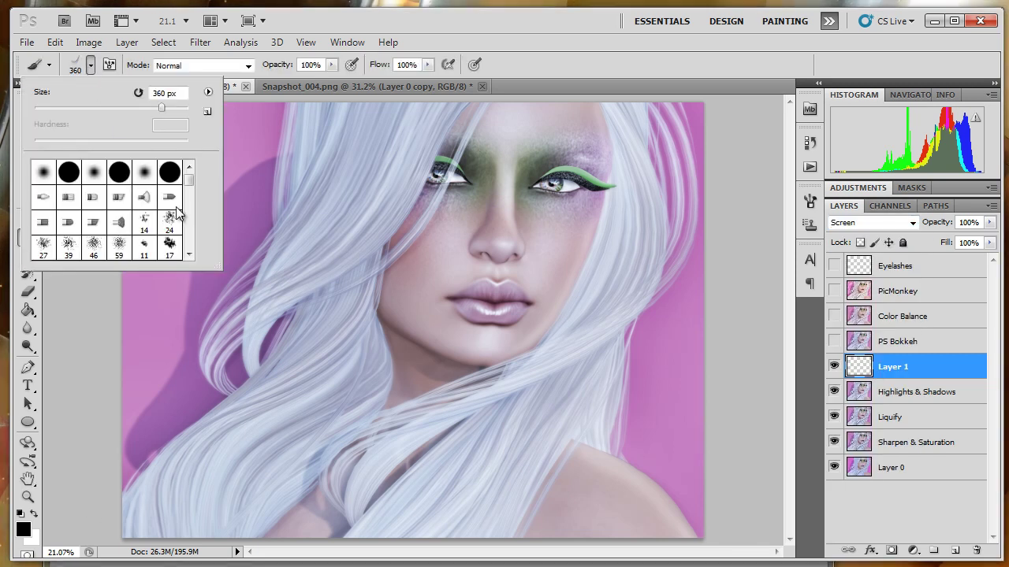
drag(192, 181, 192, 183)
click(190, 259)
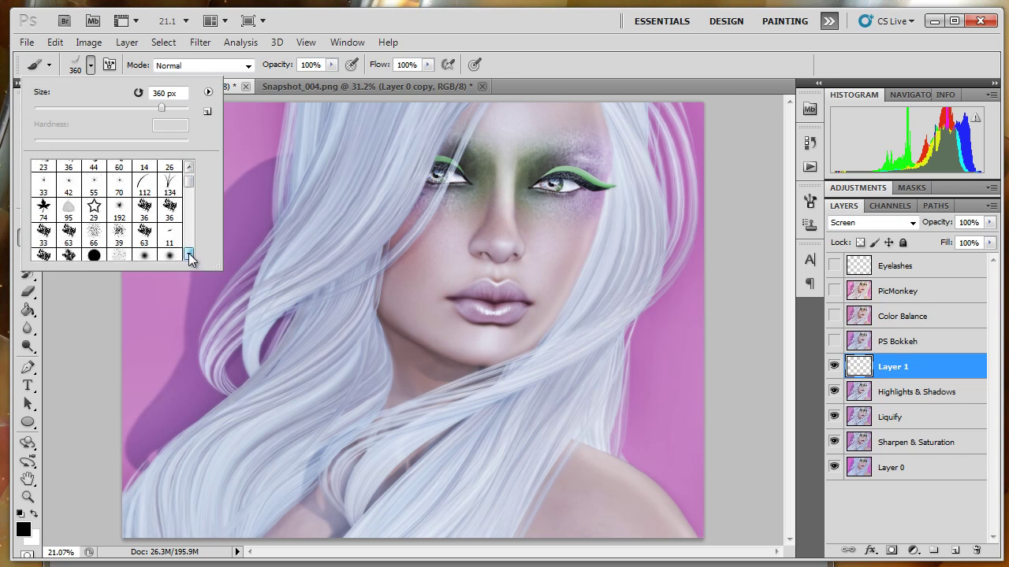
click(190, 258)
click(44, 192)
click(65, 319)
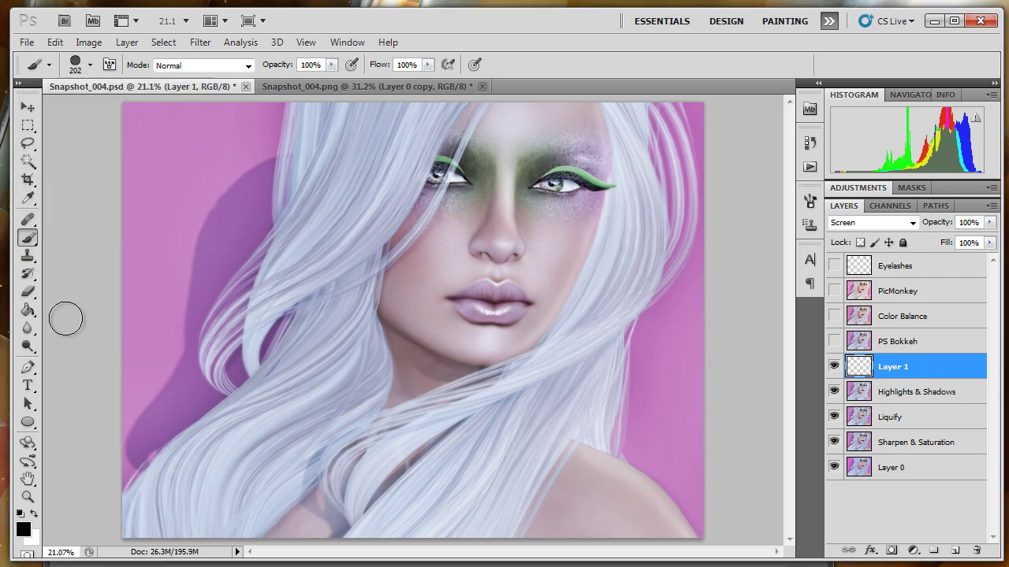
Reduce the brush size to 74 px
click(90, 66)
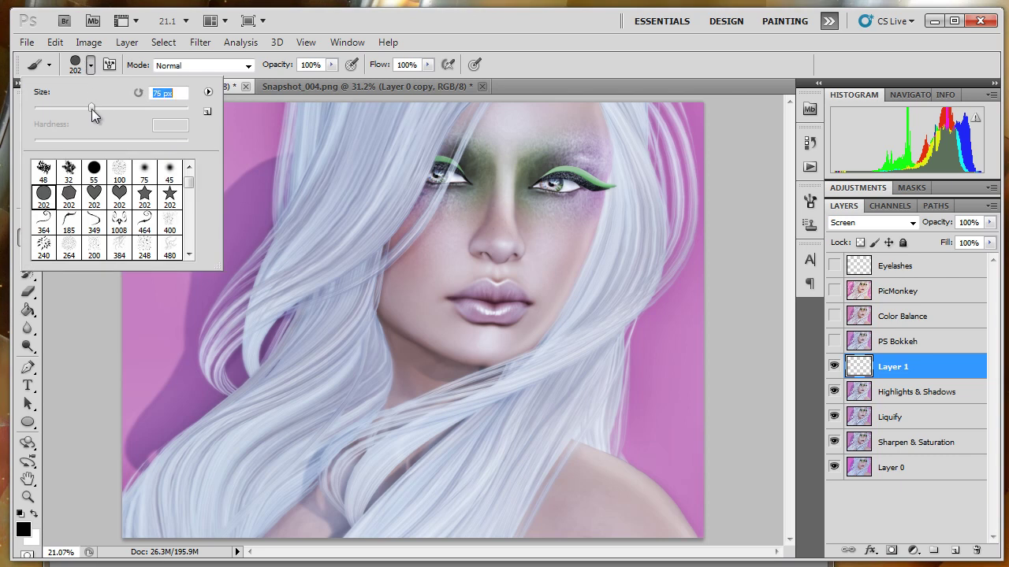
drag(92, 110, 90, 109)
click(62, 523)
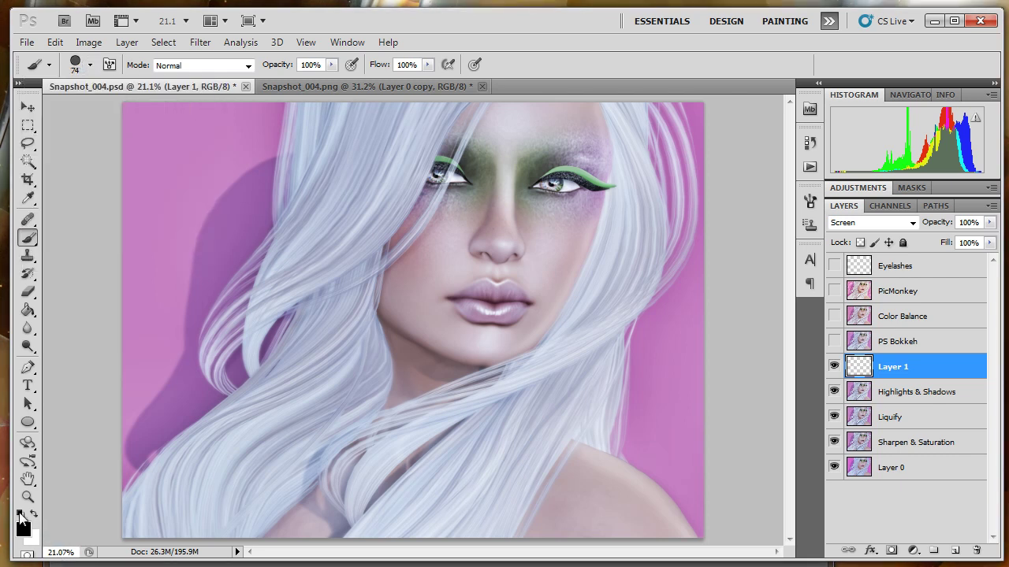
Sample the pink backdrop as the foreground color and return to the Brush tool, keeping its opacity at 100%
click(27, 197)
click(159, 167)
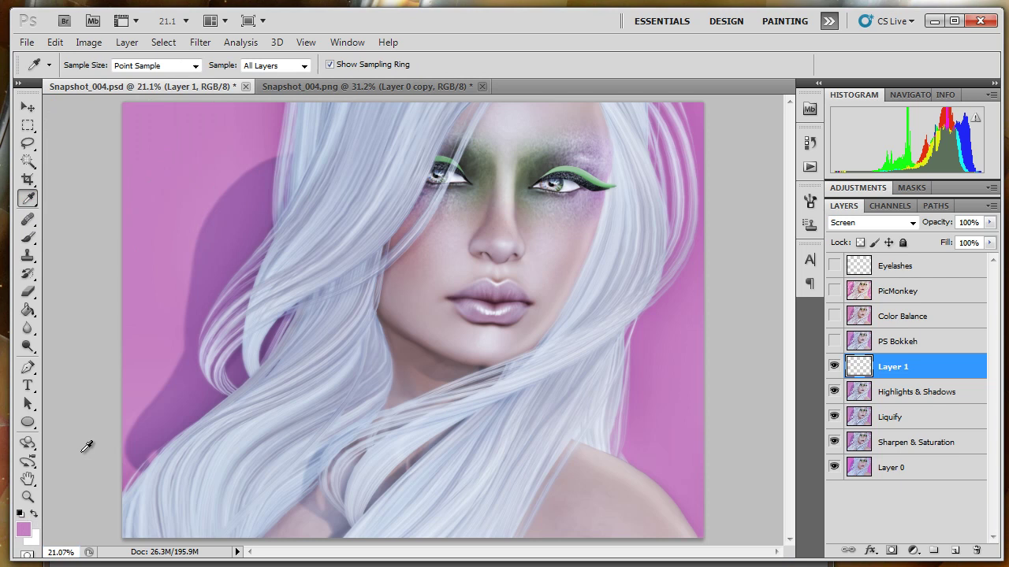
click(28, 238)
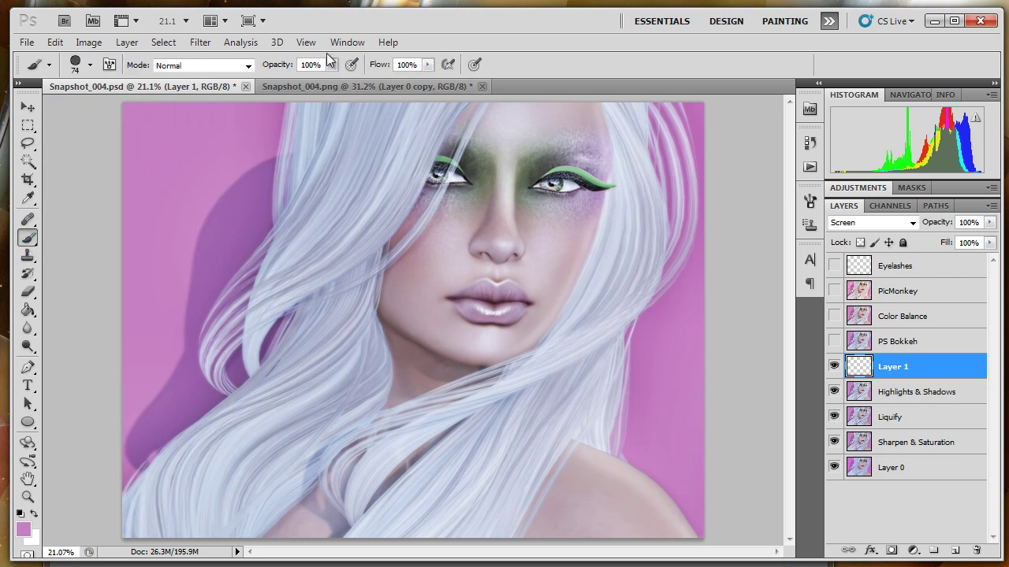
click(332, 64)
click(335, 67)
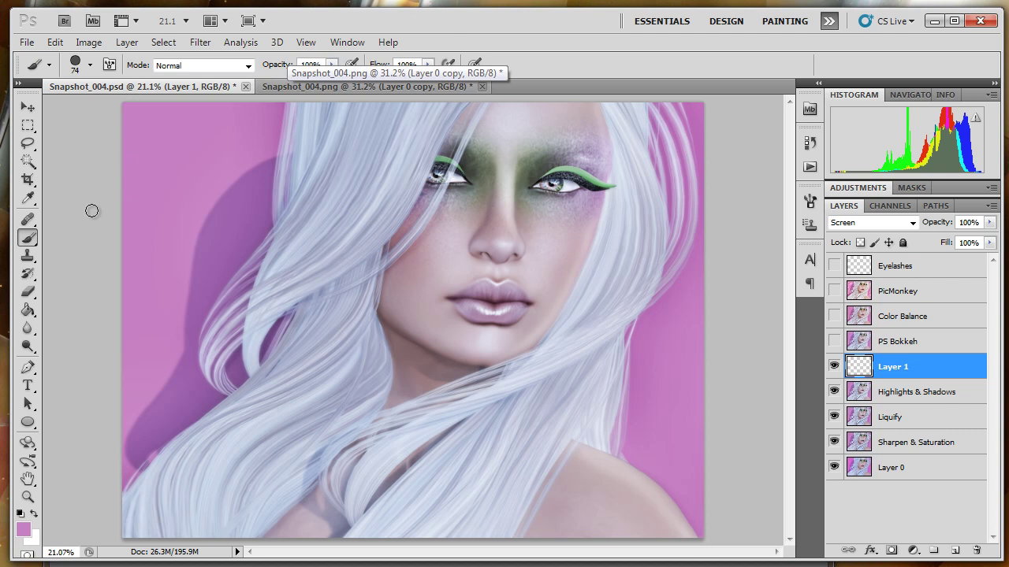
Paint small bokeh circles over the pink backdrop on both sides of the portrait on the Screen layer
click(189, 149)
click(152, 247)
click(137, 298)
mouse_move(105, 304)
mouse_down()
mouse_move(128, 410)
mouse_move(235, 358)
mouse_move(227, 283)
mouse_move(260, 150)
mouse_move(231, 134)
mouse_move(137, 130)
mouse_move(125, 183)
mouse_move(171, 207)
mouse_move(201, 202)
mouse_move(232, 238)
mouse_move(199, 271)
mouse_up()
click(679, 378)
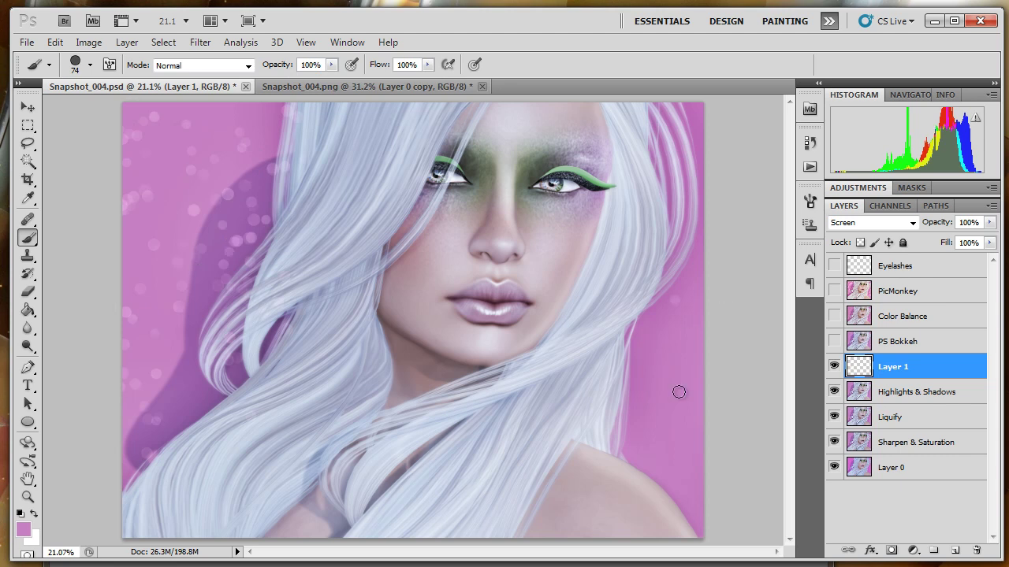
click(668, 410)
click(697, 432)
click(654, 426)
mouse_move(682, 343)
mouse_down()
mouse_move(648, 367)
mouse_move(656, 423)
mouse_move(727, 507)
mouse_move(653, 478)
mouse_move(624, 430)
mouse_move(690, 302)
mouse_move(702, 163)
mouse_move(739, 118)
mouse_up()
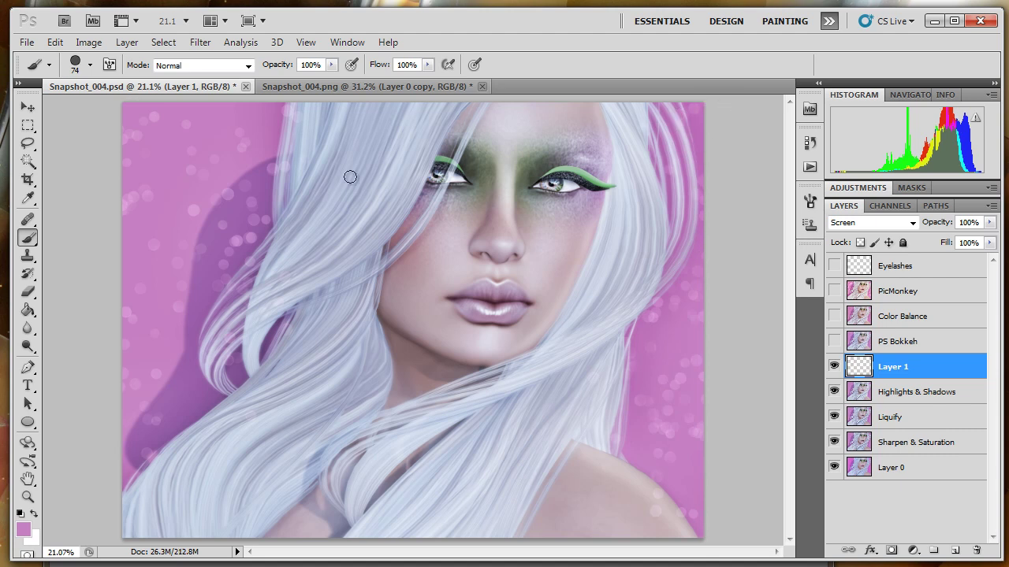
mouse_move(229, 172)
mouse_down()
mouse_move(212, 121)
mouse_move(116, 131)
mouse_move(131, 217)
mouse_move(242, 272)
mouse_move(145, 450)
mouse_up()
drag(646, 443, 683, 146)
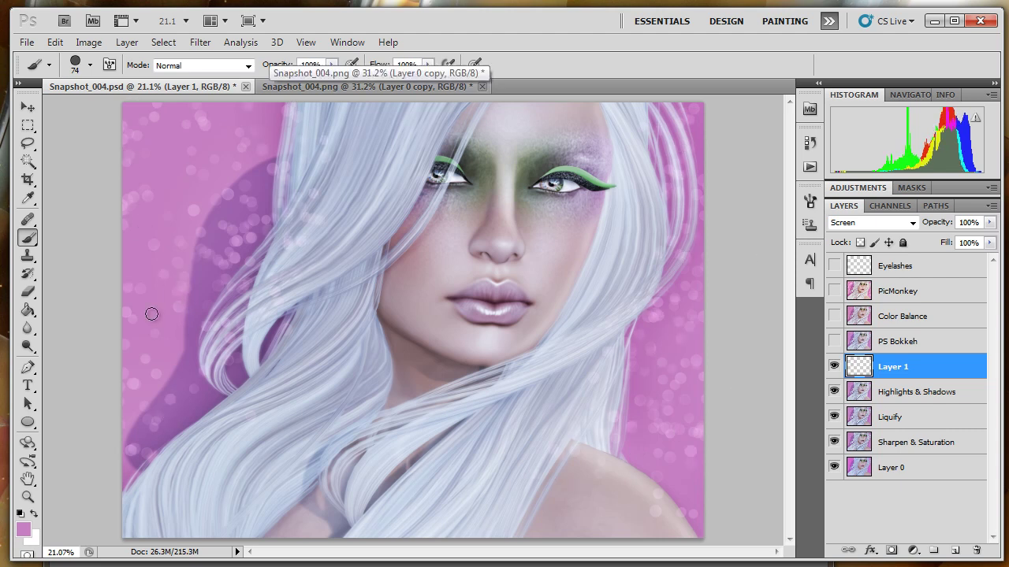
Erase the bokeh circles that overlap the hair and skin, using a 380 px Eraser at 100% opacity
click(27, 292)
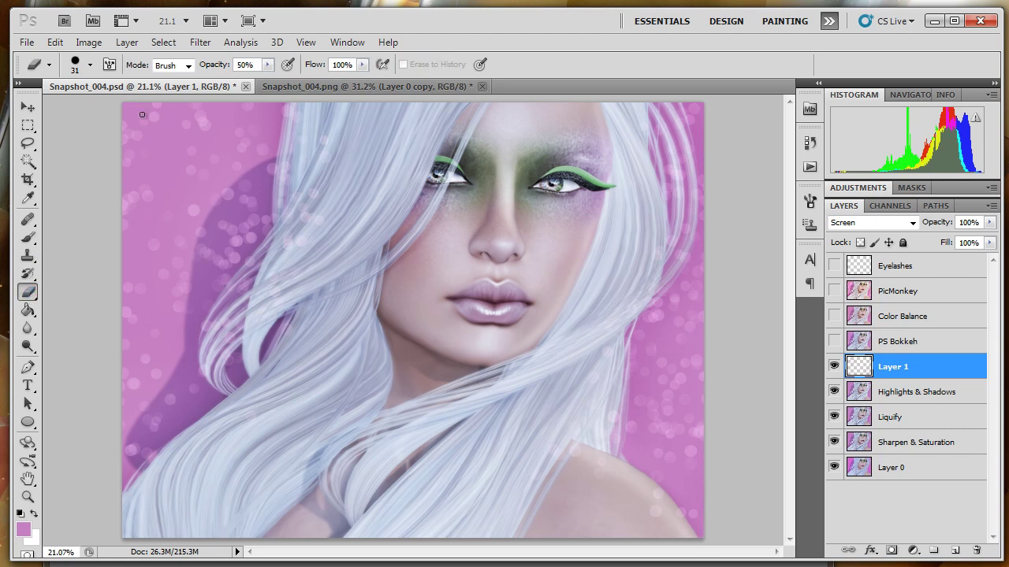
click(89, 65)
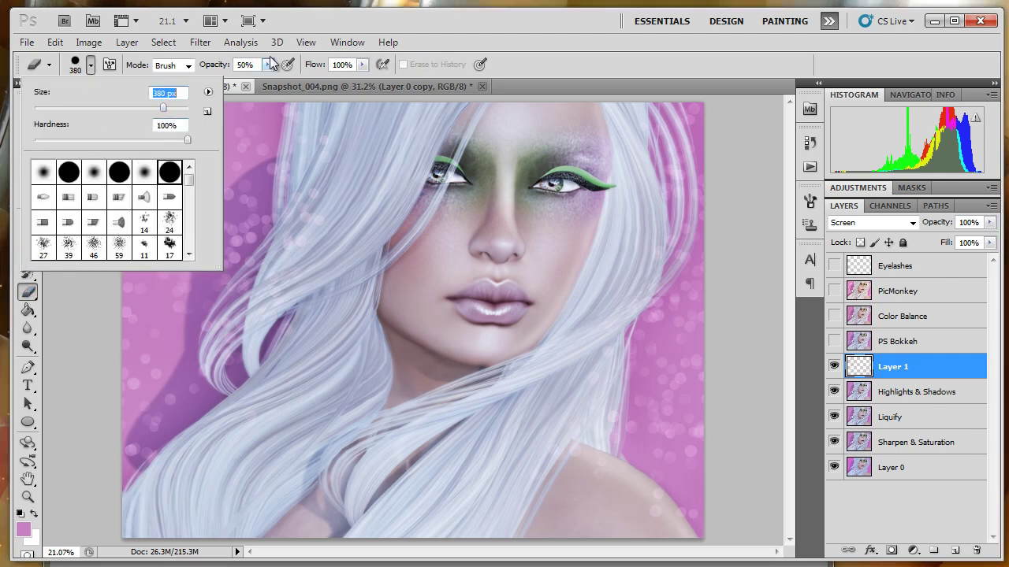
click(268, 64)
drag(269, 80, 314, 84)
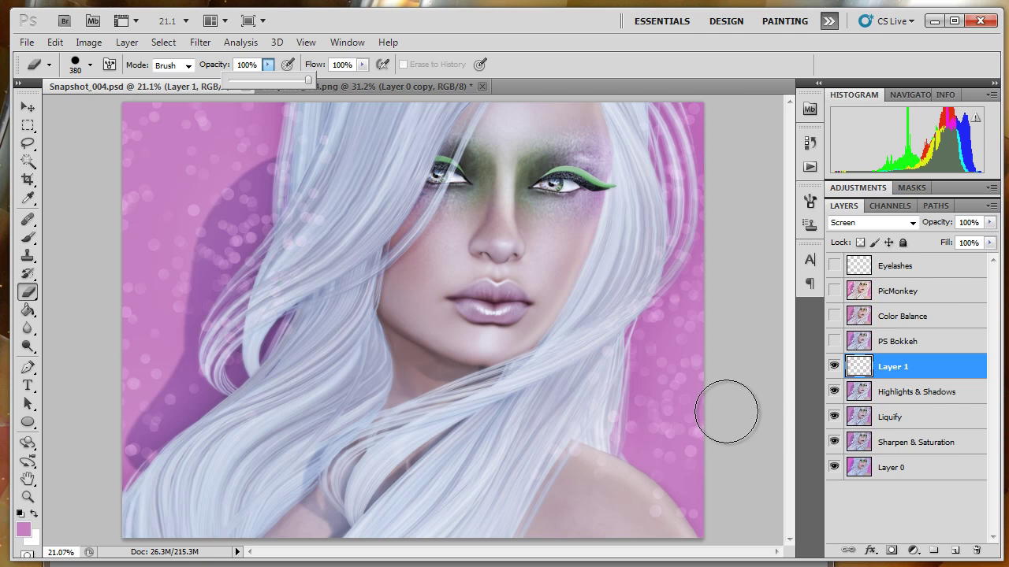
mouse_move(332, 151)
mouse_down()
mouse_move(319, 153)
mouse_move(315, 130)
mouse_move(314, 143)
mouse_up()
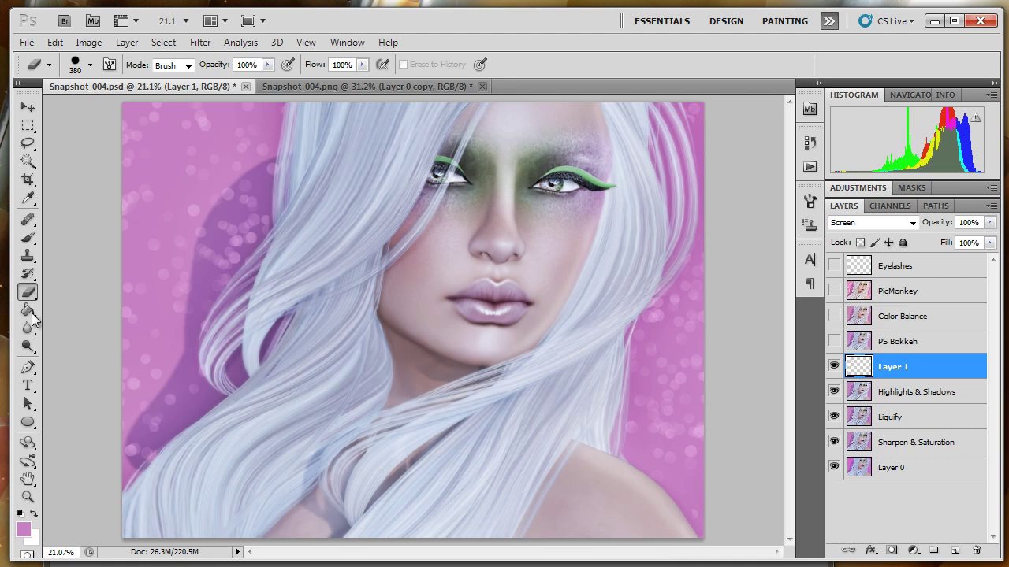
Paint larger bokeh circles over the backdrop with the Brush tool at 226 px
click(28, 236)
click(90, 66)
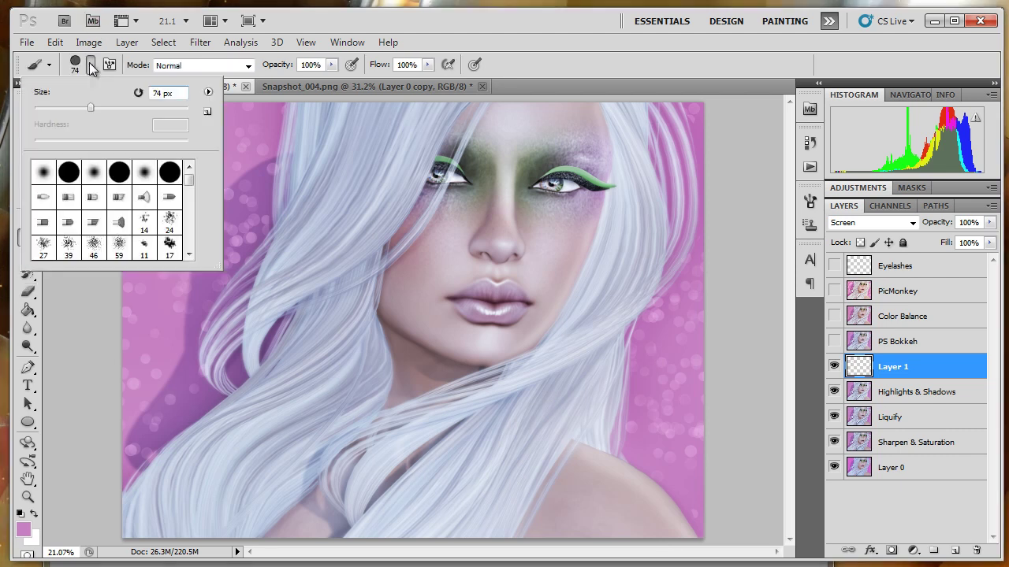
drag(150, 107, 152, 107)
mouse_move(126, 335)
mouse_down()
mouse_move(164, 286)
mouse_move(175, 162)
mouse_up()
click(162, 296)
click(143, 352)
click(186, 254)
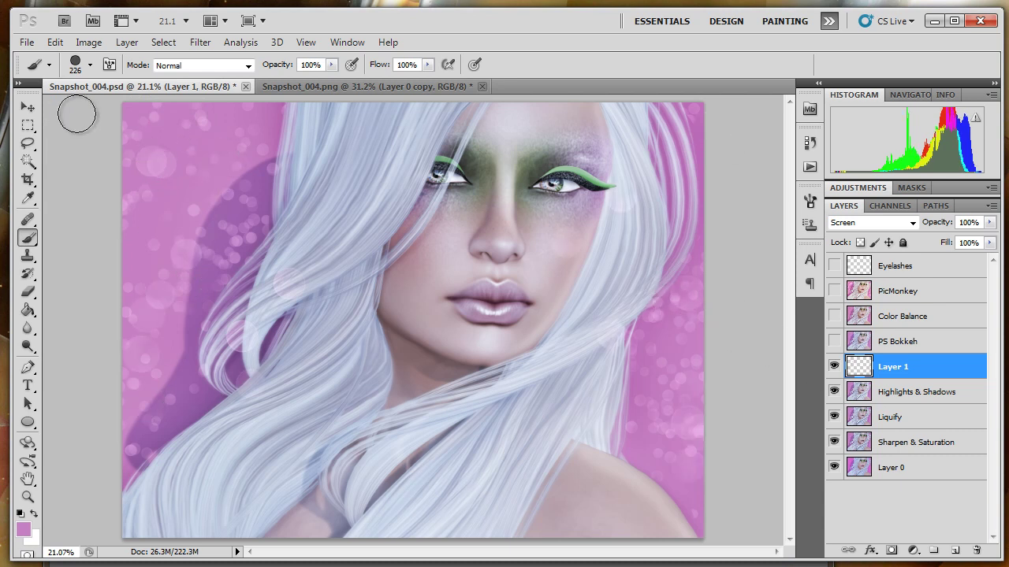
Hide Layer 1, then show and select the finished PS Bokkeh layer
click(833, 367)
click(833, 341)
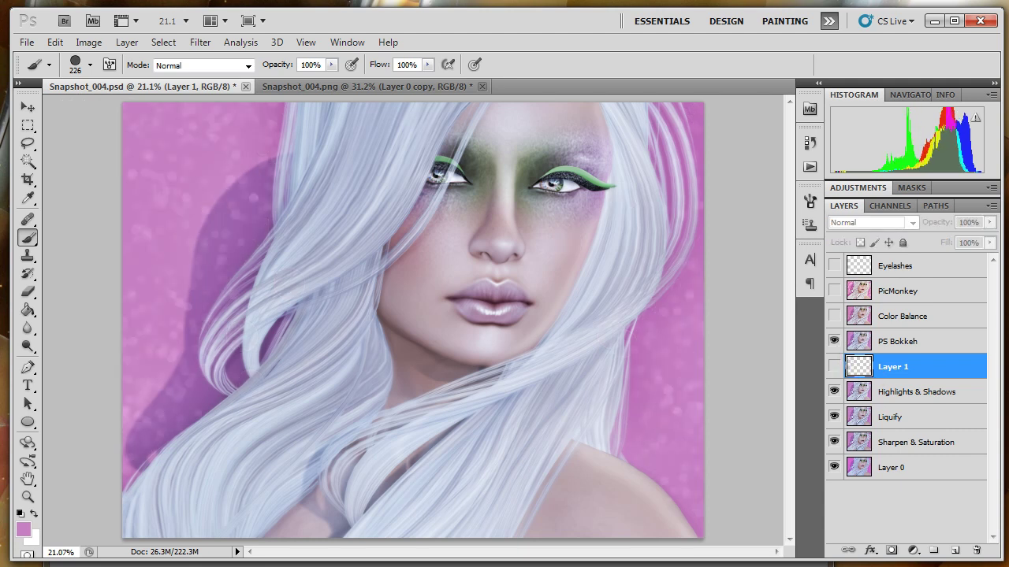
click(933, 339)
Select and show the Color Balance layer, toggling its visibility to compare the colours with and without it
click(930, 318)
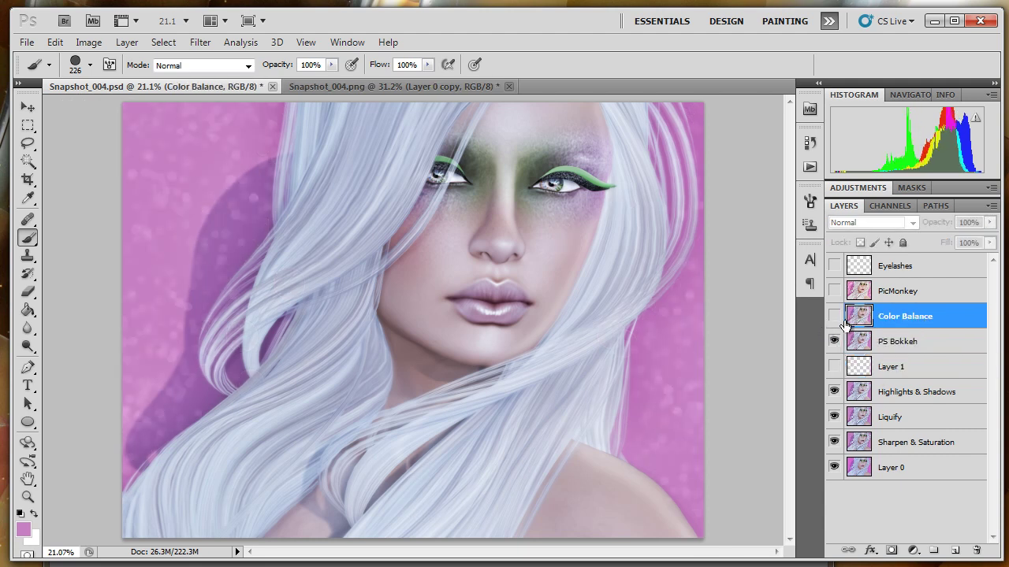
click(833, 316)
click(834, 316)
click(833, 316)
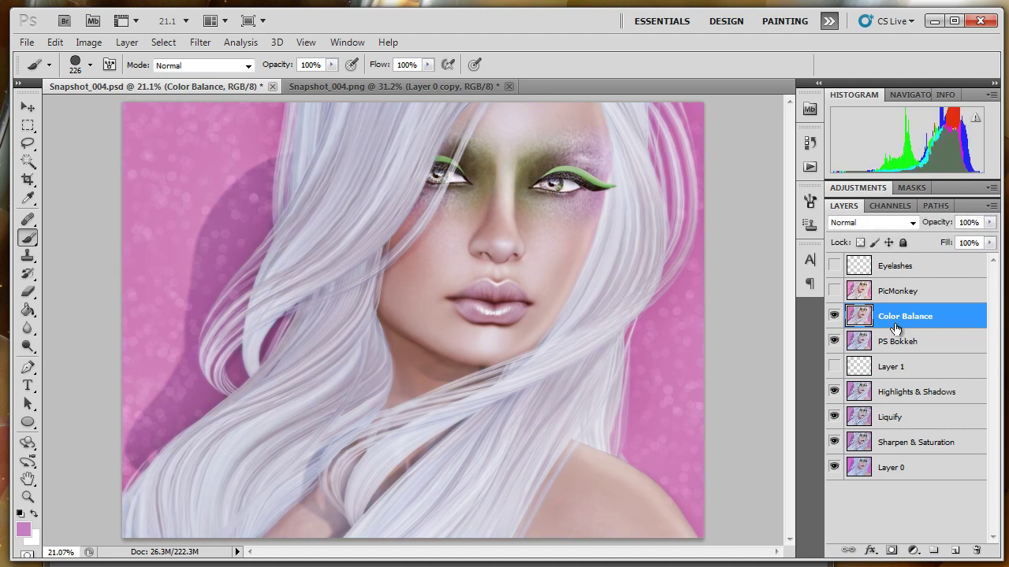
Apply a Color Balance adjustment to the midtones, with Magenta–Green at -13 and Yellow–Blue at -6
click(89, 42)
mouse_move(110, 82)
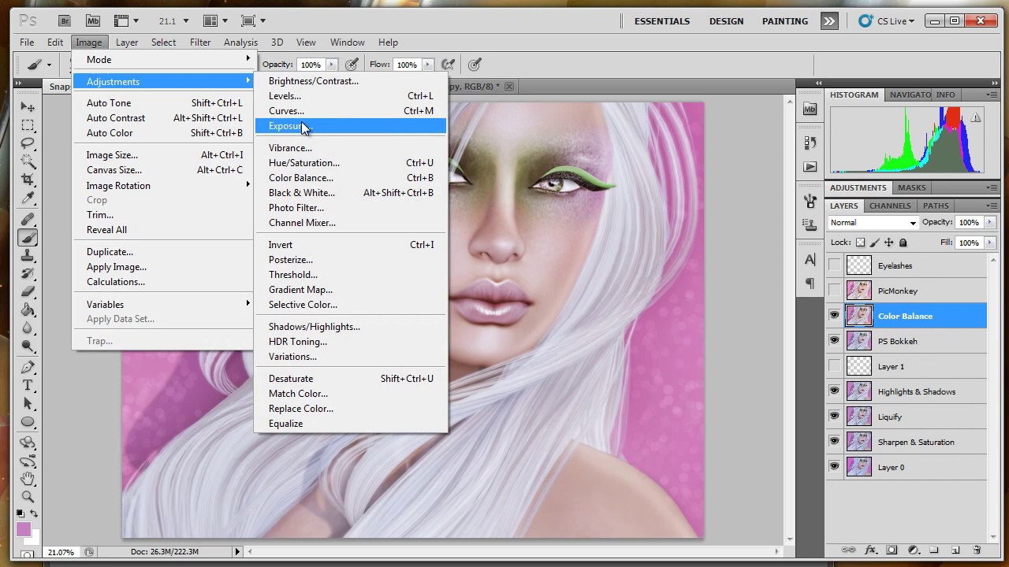
click(308, 177)
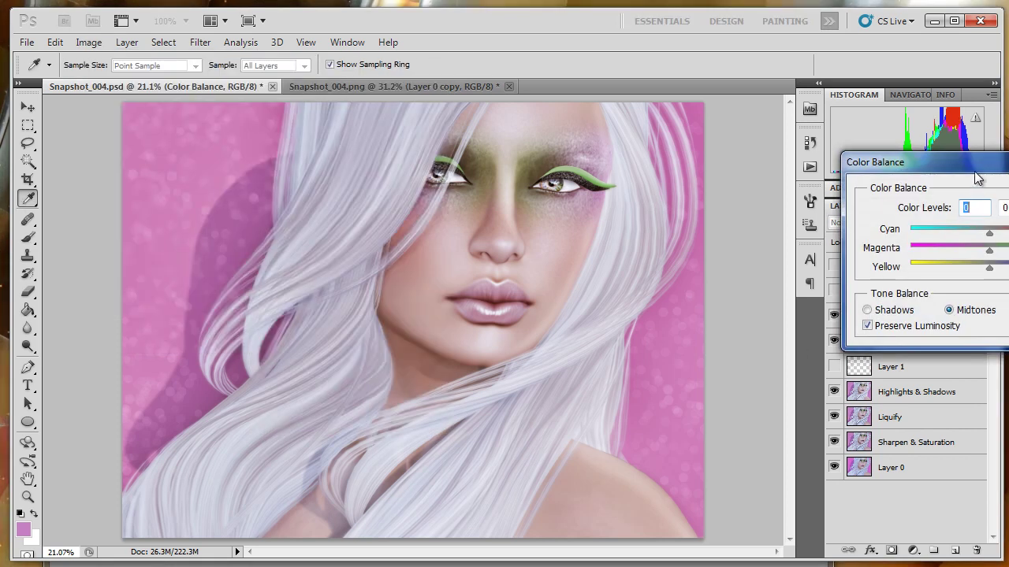
drag(977, 163, 716, 248)
drag(732, 339, 728, 359)
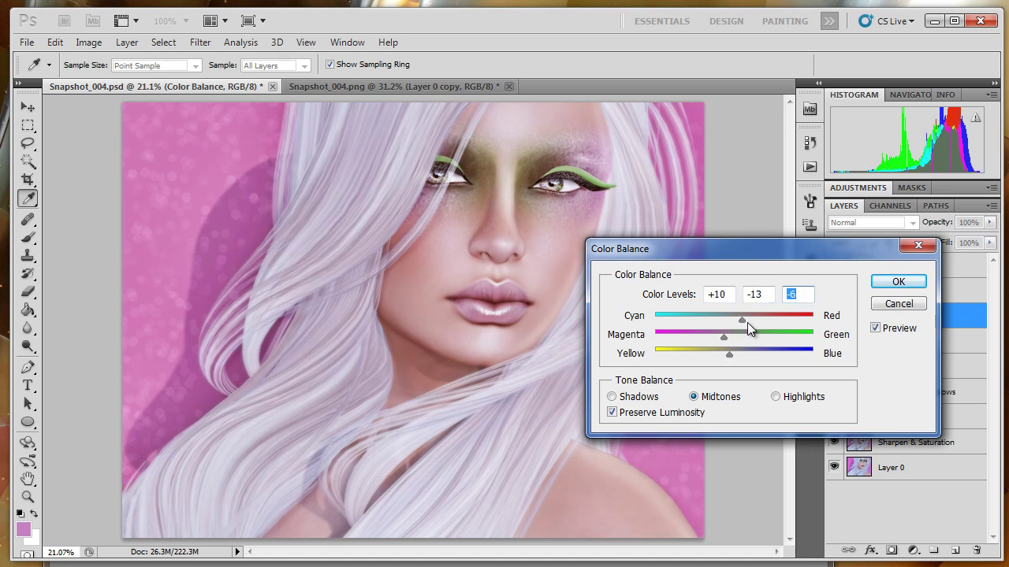
drag(740, 322, 734, 323)
click(889, 285)
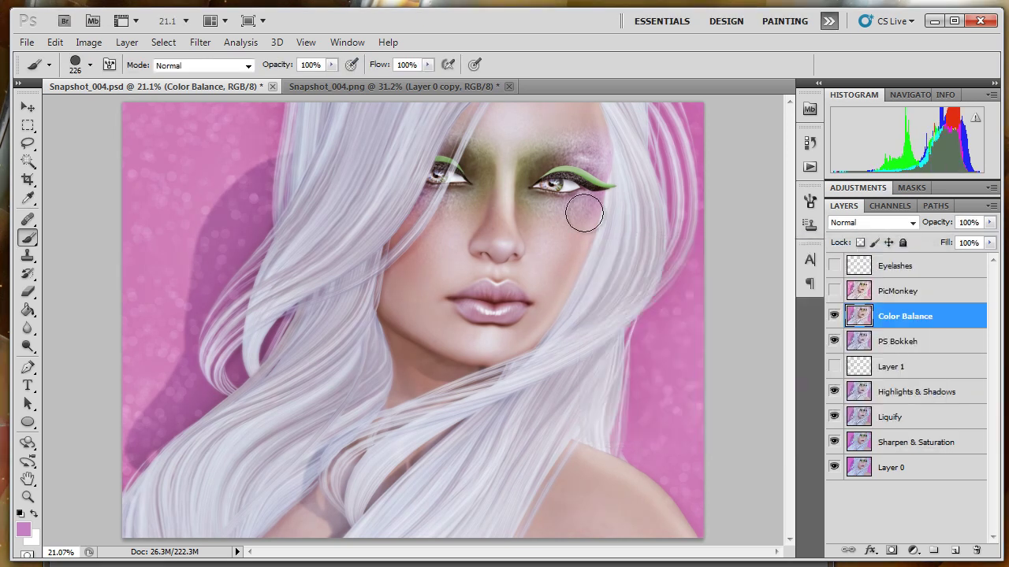
Compare the portrait with the Color Balance layer hidden and shown
click(834, 317)
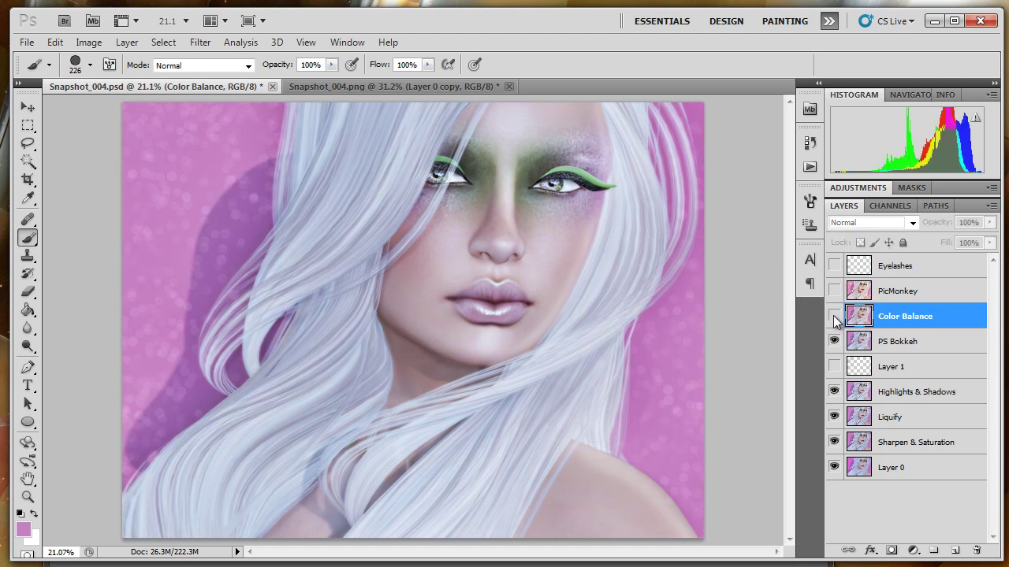
click(834, 316)
click(833, 316)
click(834, 316)
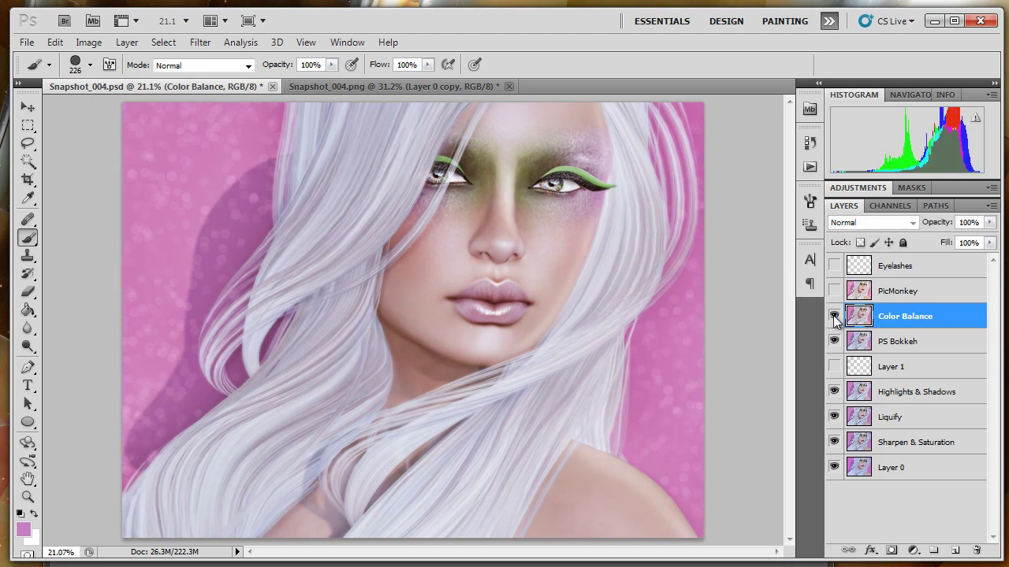
click(832, 364)
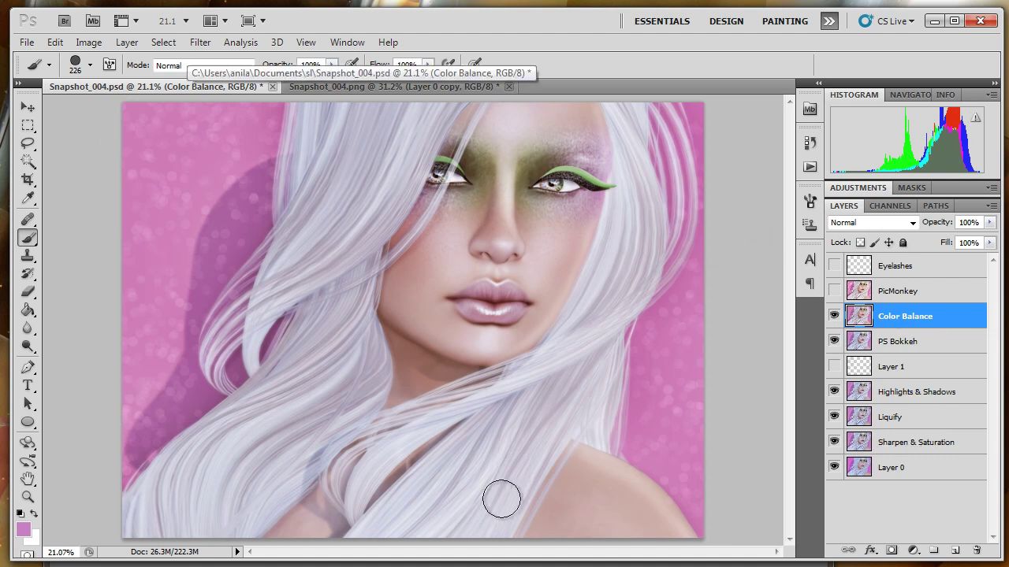
Switch to the PicMonkey editor in Firefox and apply the Orton effect with Fade at 84%
key(alt+Tab)
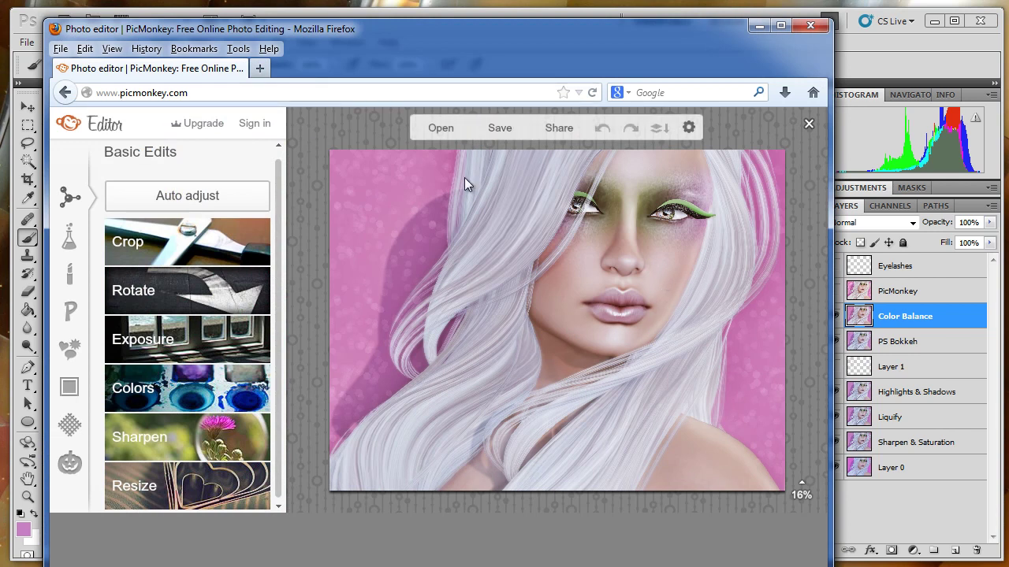
click(74, 241)
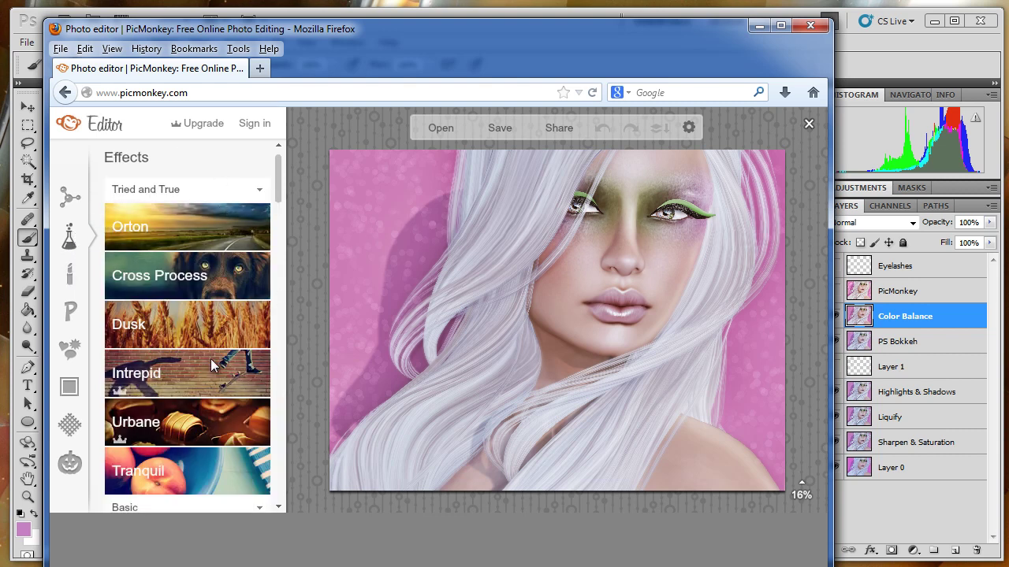
scroll(211, 358, down, 3)
scroll(213, 364, up, 3)
click(198, 232)
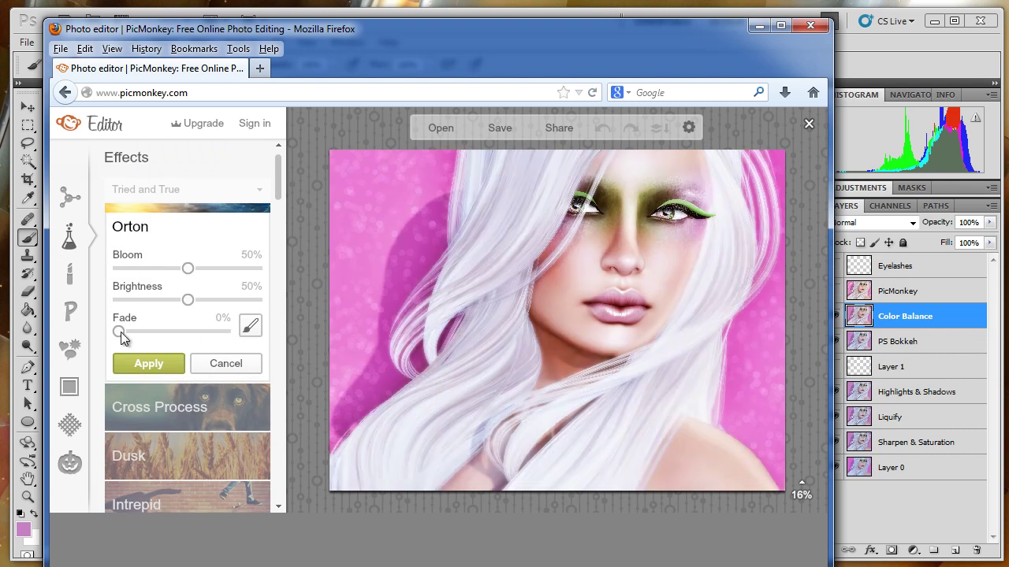
drag(142, 333, 214, 339)
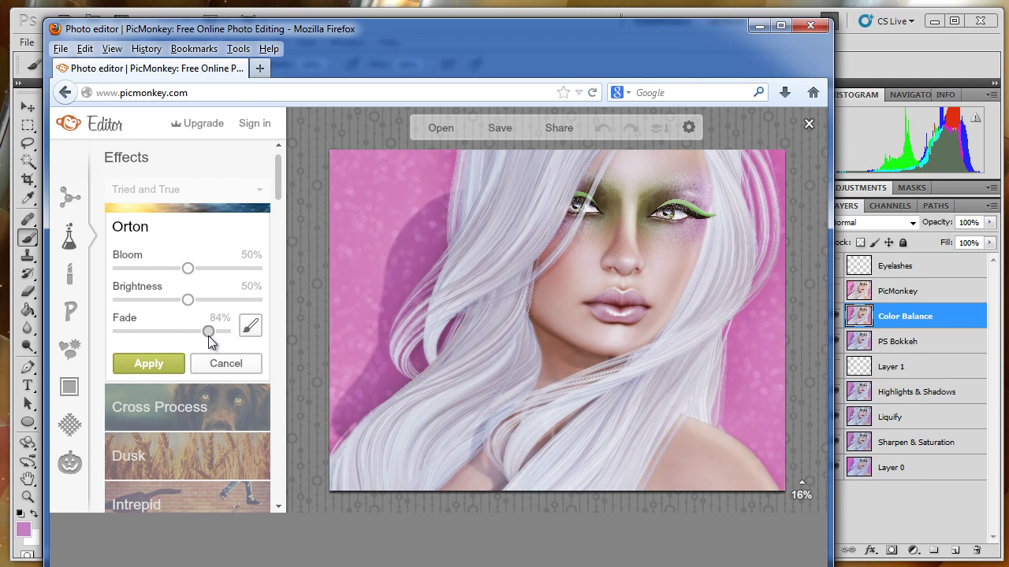
click(151, 366)
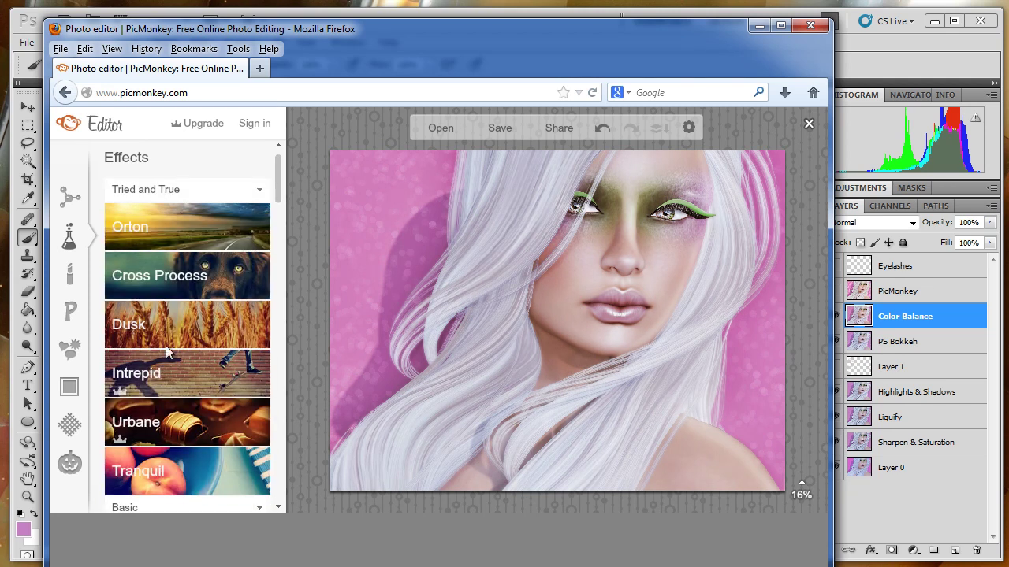
Apply the Green Cross Process effect with Fade at 84%
click(199, 289)
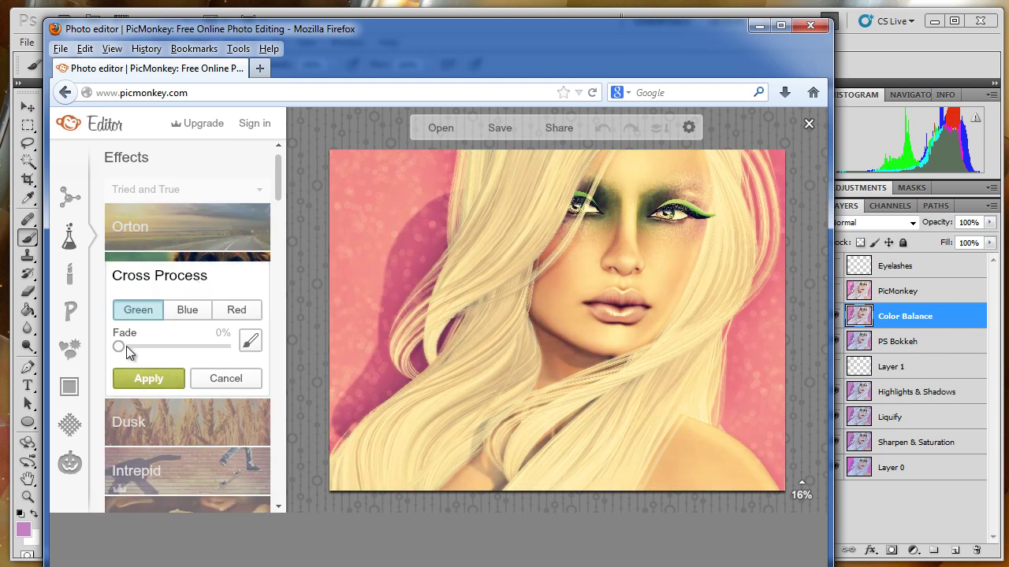
drag(144, 351, 215, 356)
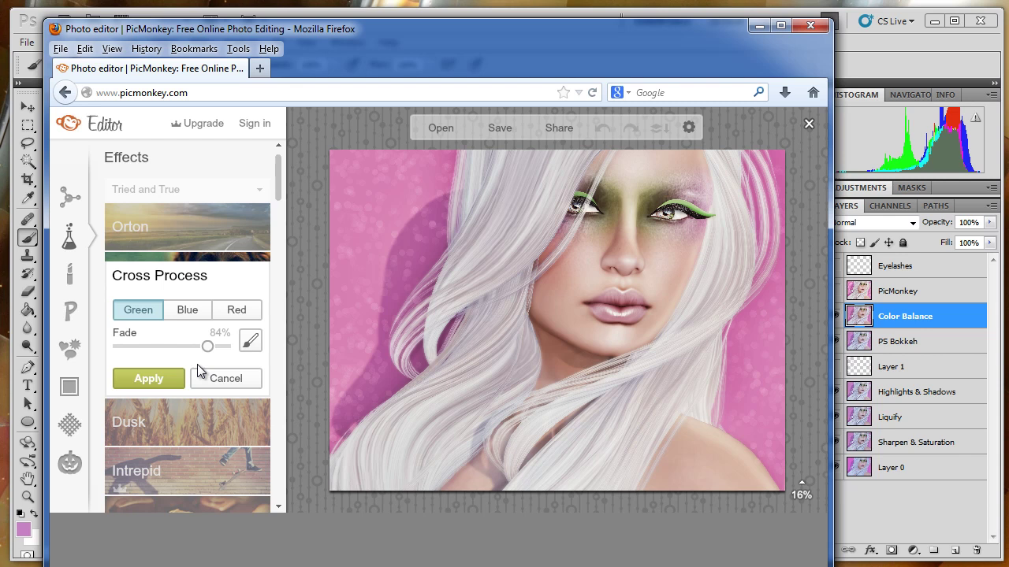
click(153, 378)
Find the Tranquil effect and apply it with Fade at 90%
scroll(245, 382, down, 5)
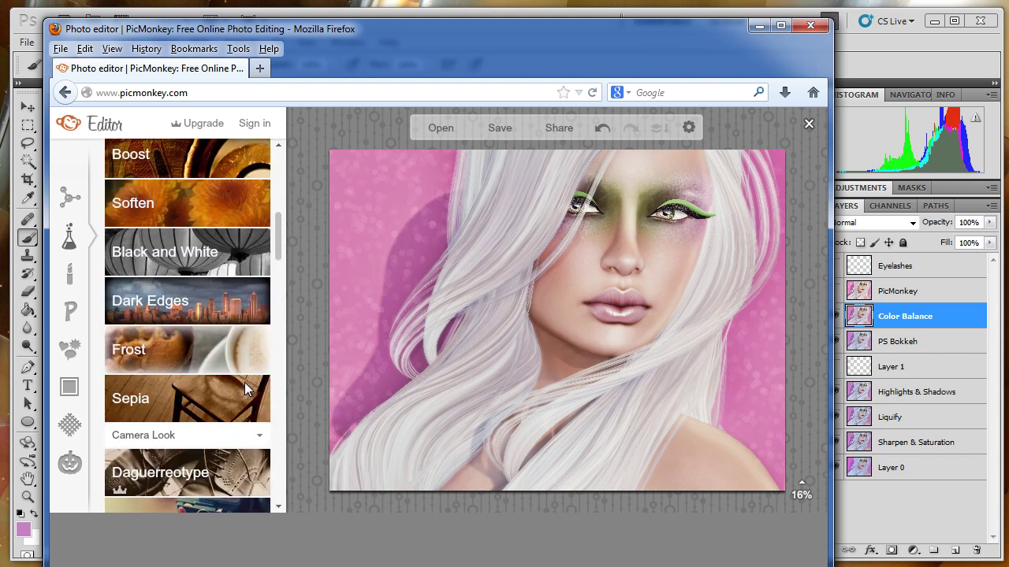
scroll(245, 382, down, 3)
scroll(245, 382, up, 8)
scroll(244, 382, down, 3)
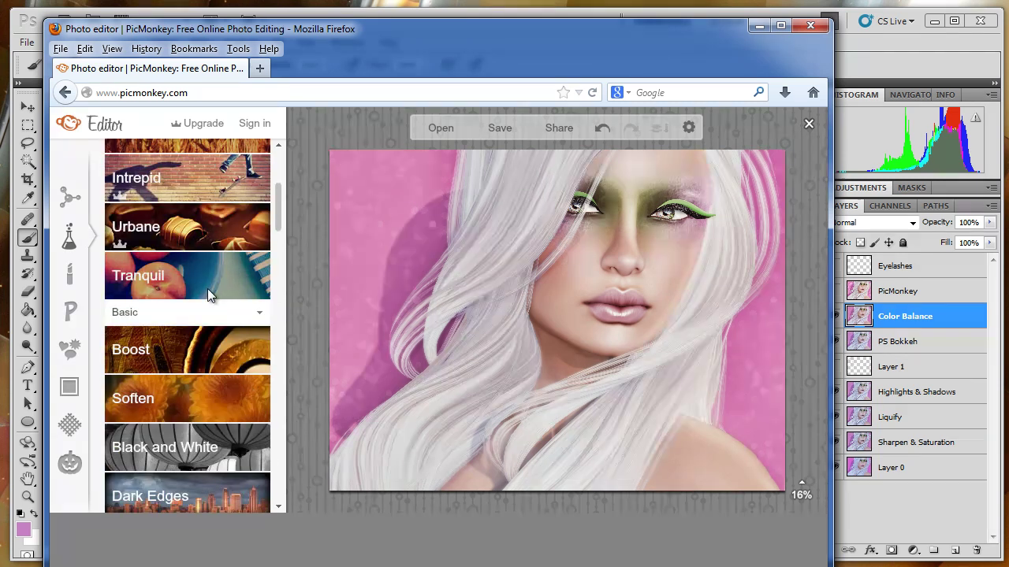
click(207, 288)
drag(118, 317, 201, 325)
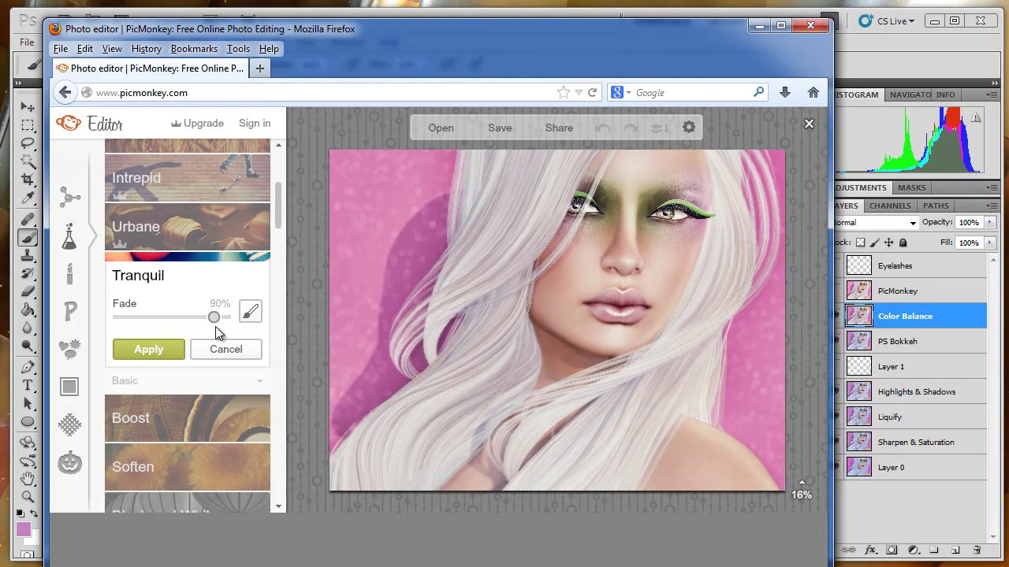
click(161, 350)
Add the Bokeh effect from the Light group, using circles with no blur and a size of 60
scroll(203, 401, down, 4)
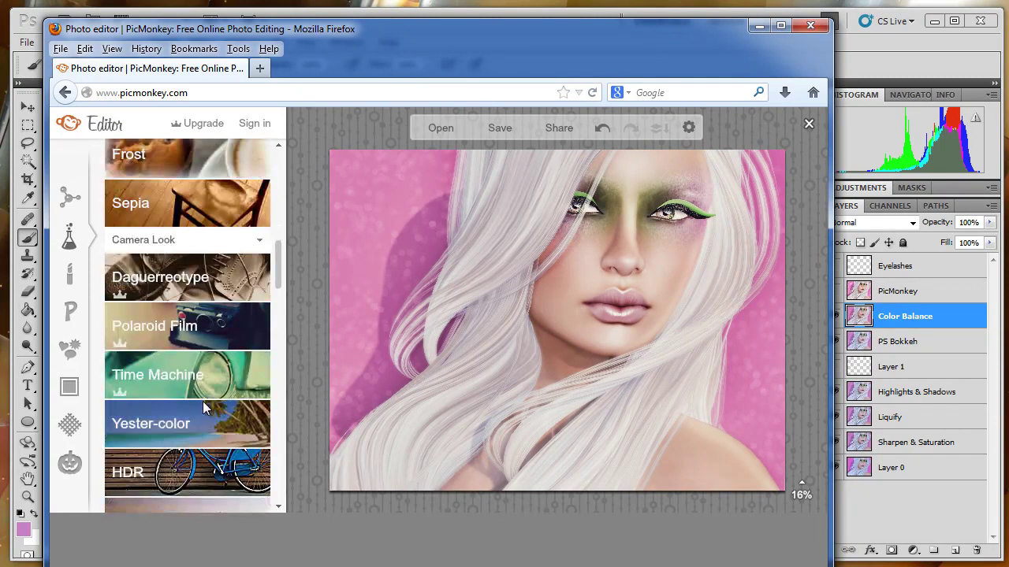
scroll(202, 404, down, 10)
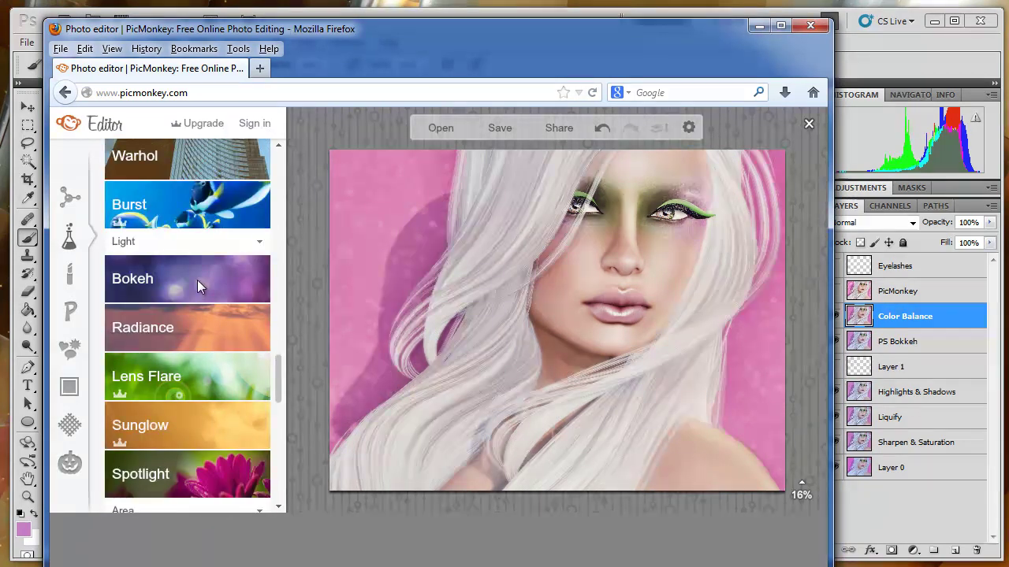
click(199, 278)
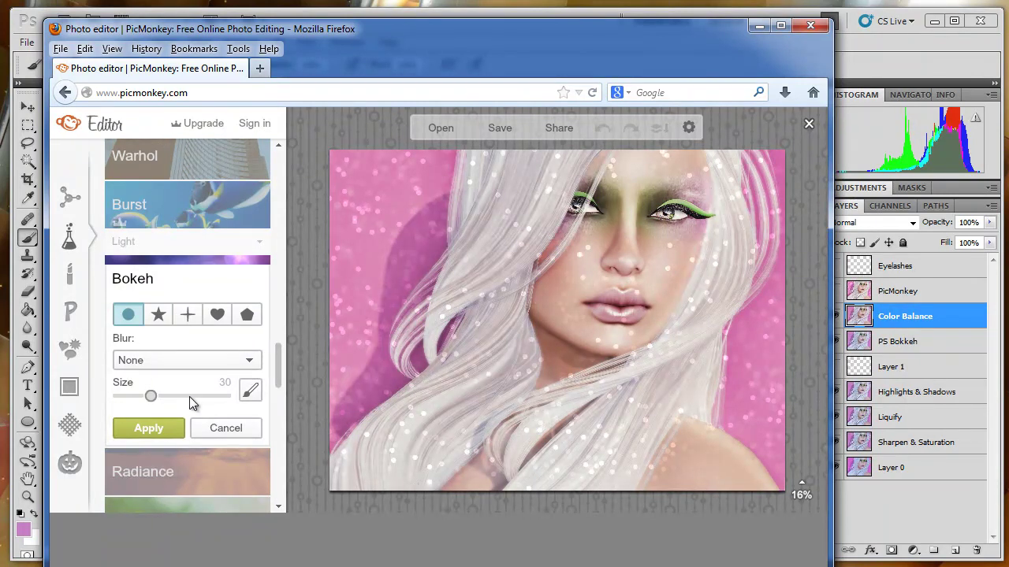
drag(189, 397, 176, 398)
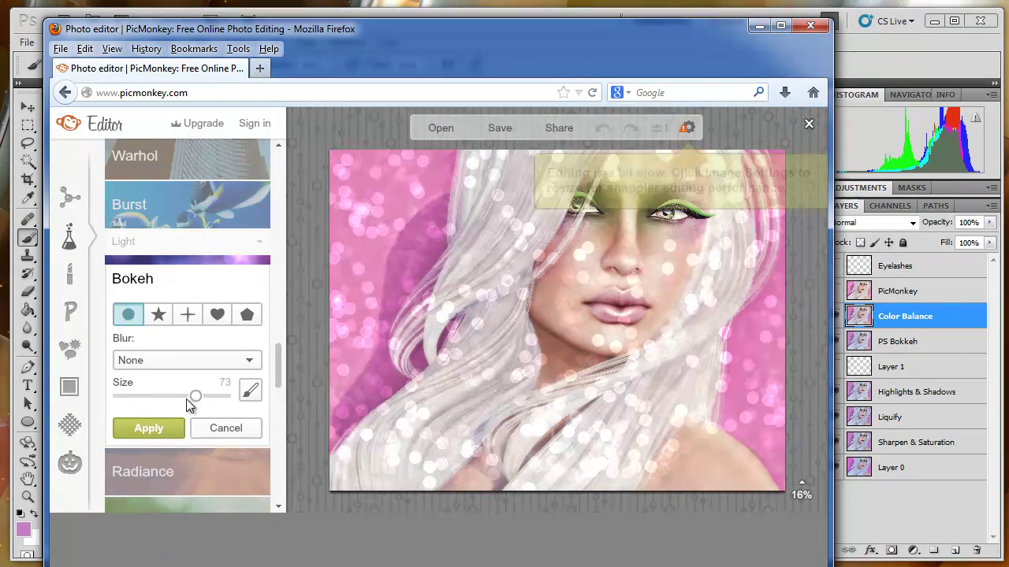
drag(193, 398, 182, 399)
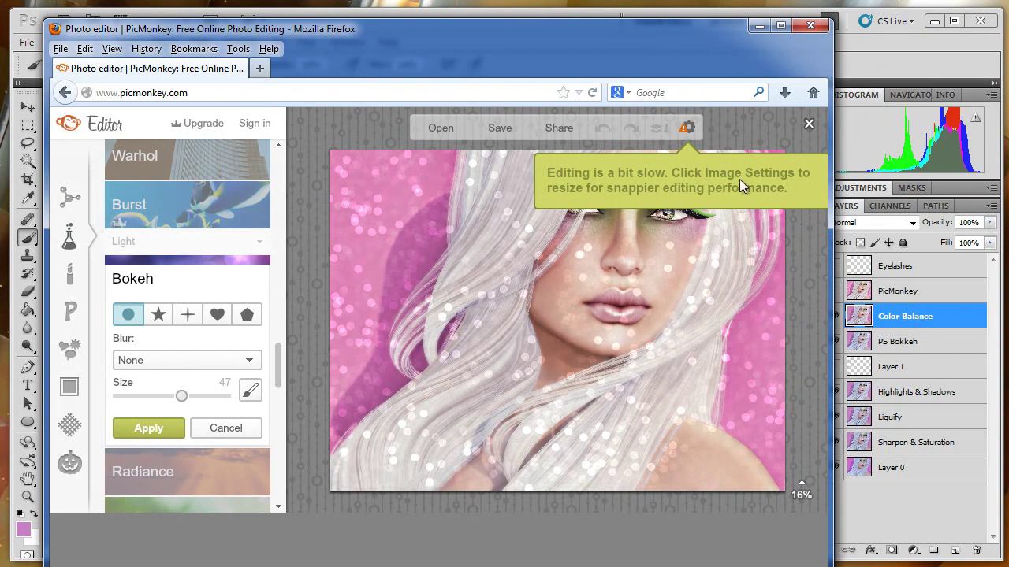
Dismiss the slow-editing notice without changing the image settings
click(808, 124)
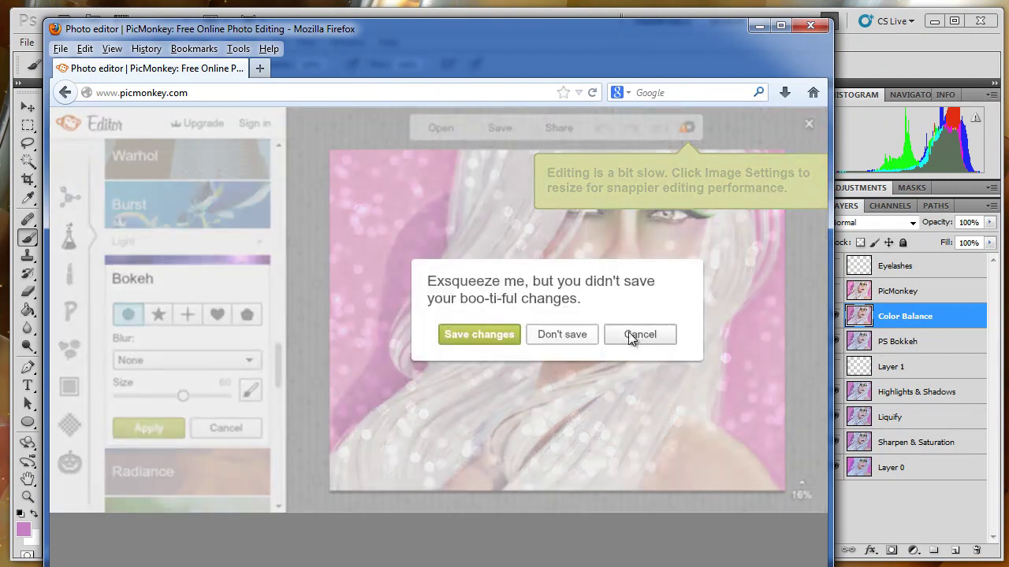
click(631, 334)
click(734, 181)
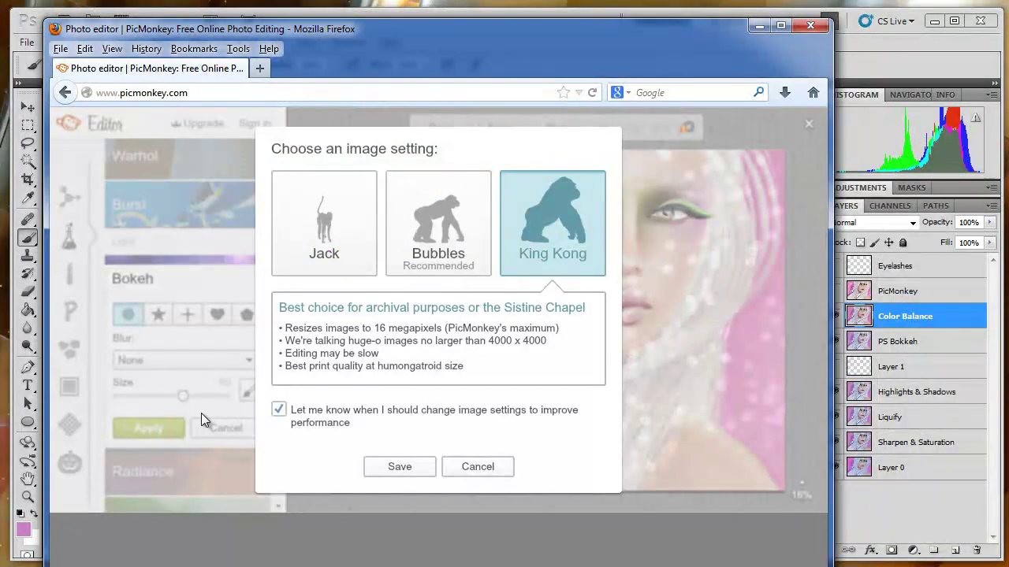
click(499, 471)
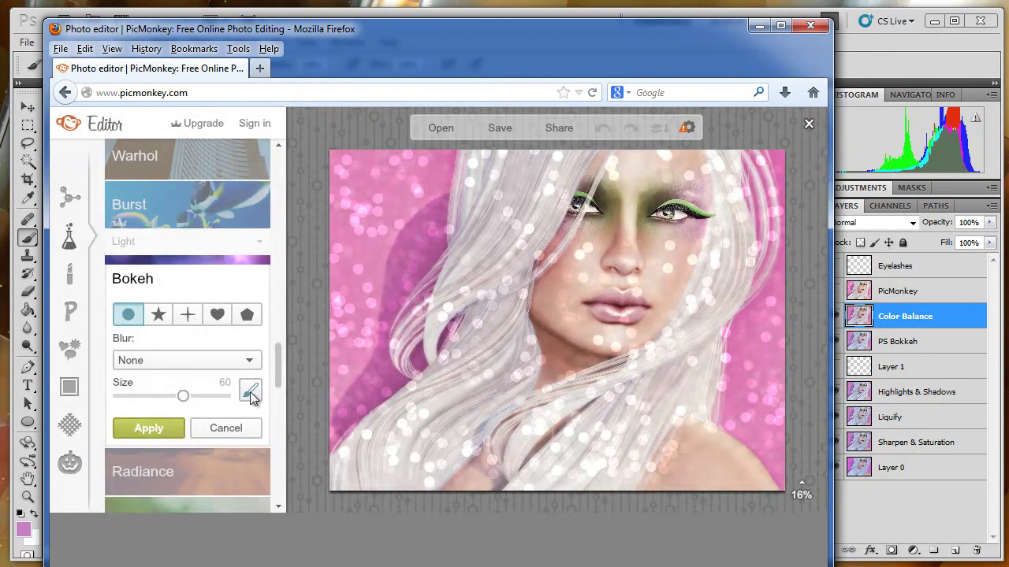
Paint the original image back over the hair, face and skin with brush size 90 to remove the bokeh there
click(250, 393)
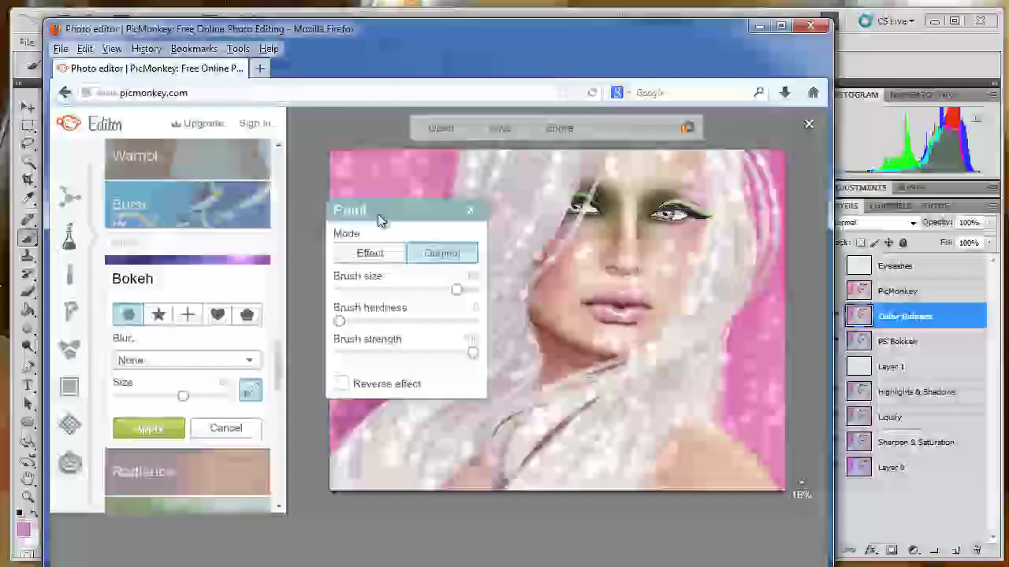
drag(377, 213, 346, 172)
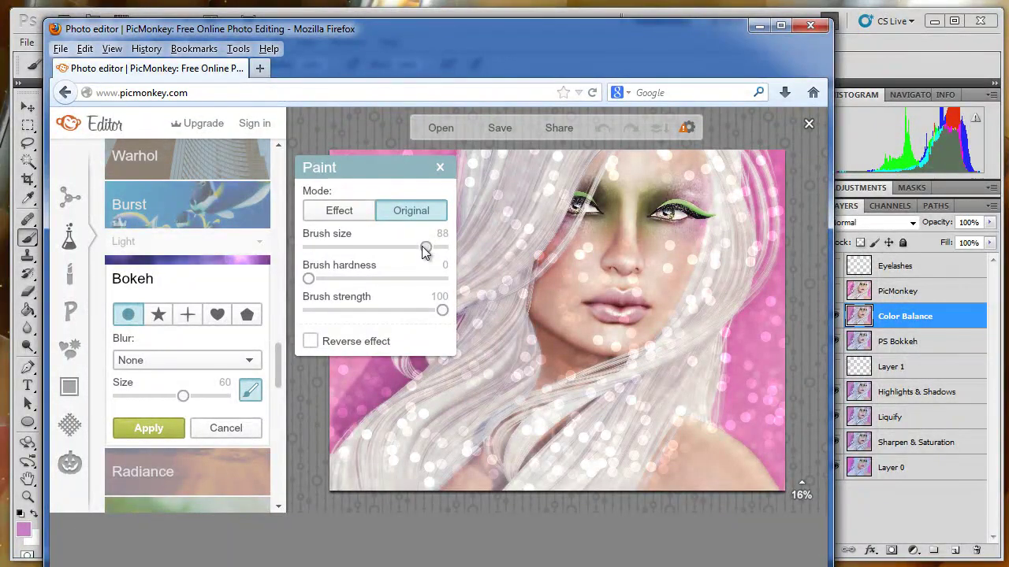
drag(424, 249, 430, 252)
mouse_move(550, 172)
mouse_down()
mouse_move(529, 209)
mouse_move(542, 185)
mouse_move(494, 150)
mouse_move(467, 170)
mouse_move(492, 197)
mouse_move(573, 188)
mouse_move(601, 208)
mouse_move(683, 189)
mouse_move(748, 214)
mouse_move(740, 186)
mouse_move(761, 197)
mouse_move(752, 238)
mouse_move(745, 161)
mouse_move(702, 303)
mouse_move(691, 279)
mouse_move(557, 312)
mouse_move(507, 311)
mouse_move(605, 273)
mouse_move(601, 373)
mouse_move(667, 319)
mouse_move(689, 369)
mouse_move(671, 363)
mouse_move(695, 325)
mouse_move(700, 391)
mouse_move(698, 341)
mouse_move(694, 386)
mouse_move(658, 409)
mouse_move(631, 391)
mouse_move(609, 394)
mouse_move(544, 451)
mouse_move(535, 482)
mouse_move(588, 443)
mouse_move(644, 428)
mouse_move(649, 480)
mouse_move(681, 463)
mouse_move(692, 437)
mouse_move(745, 500)
mouse_move(534, 380)
mouse_move(500, 449)
mouse_move(542, 446)
mouse_move(518, 435)
mouse_move(486, 390)
mouse_move(423, 417)
mouse_move(407, 402)
mouse_move(440, 408)
mouse_move(462, 446)
mouse_move(342, 473)
mouse_up()
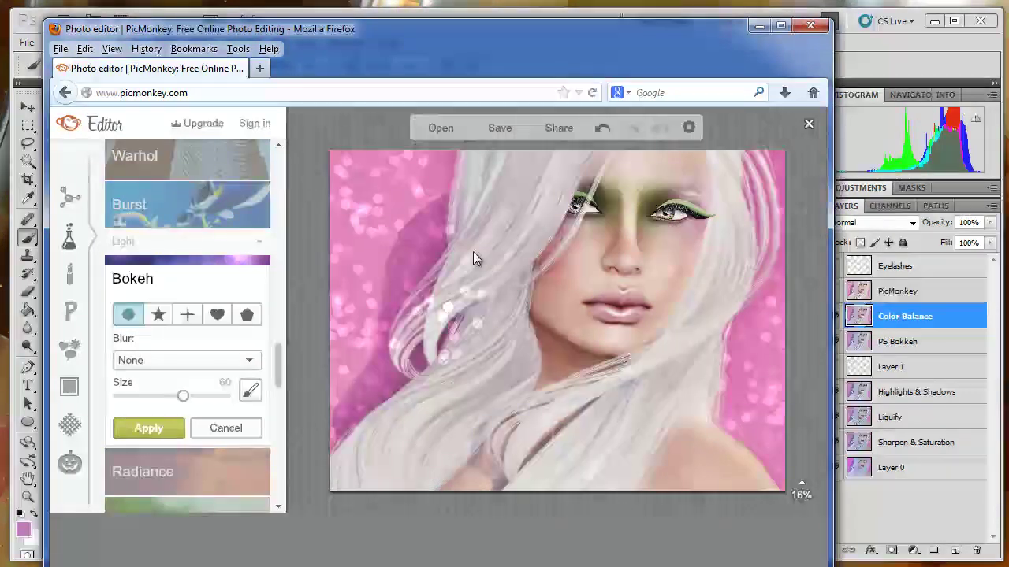
Reopen the Bokeh paint options and erase the remaining circles from the hair and shoulder in Original mode
click(440, 168)
click(249, 392)
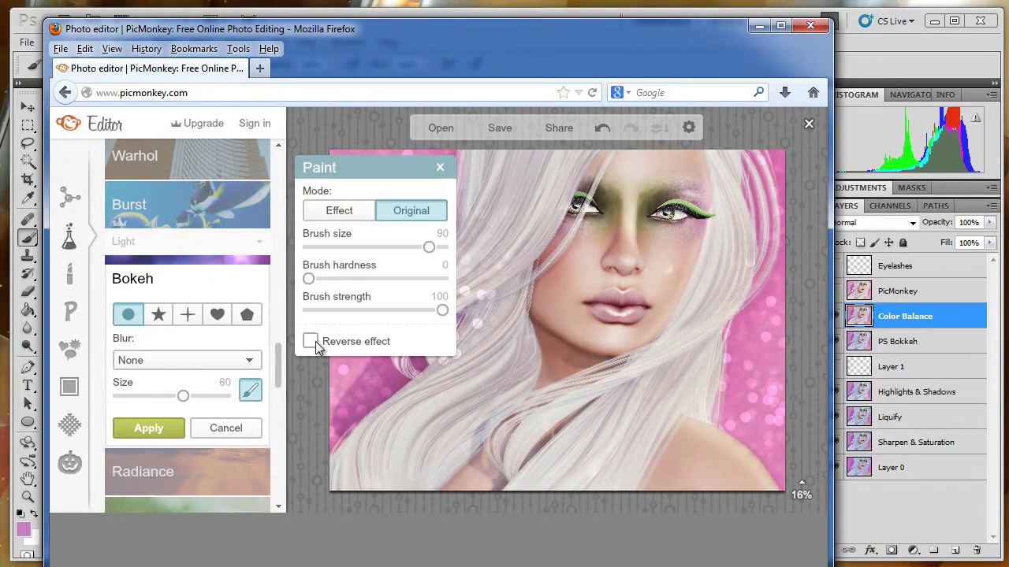
drag(408, 171, 822, 219)
mouse_move(530, 318)
mouse_down()
mouse_move(524, 264)
mouse_move(408, 363)
mouse_move(504, 324)
mouse_move(471, 207)
mouse_move(514, 260)
mouse_move(492, 160)
mouse_move(657, 187)
mouse_move(653, 269)
mouse_move(614, 333)
mouse_move(509, 447)
mouse_move(399, 483)
mouse_move(589, 492)
mouse_up()
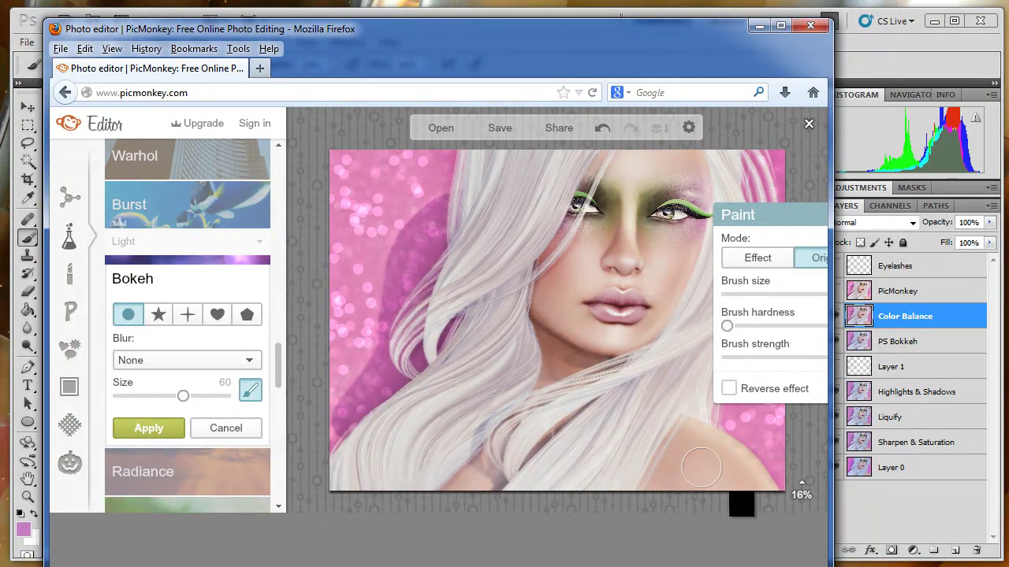
mouse_move(762, 215)
mouse_down()
mouse_move(390, 235)
mouse_move(214, 316)
mouse_move(674, 405)
mouse_move(460, 244)
mouse_up()
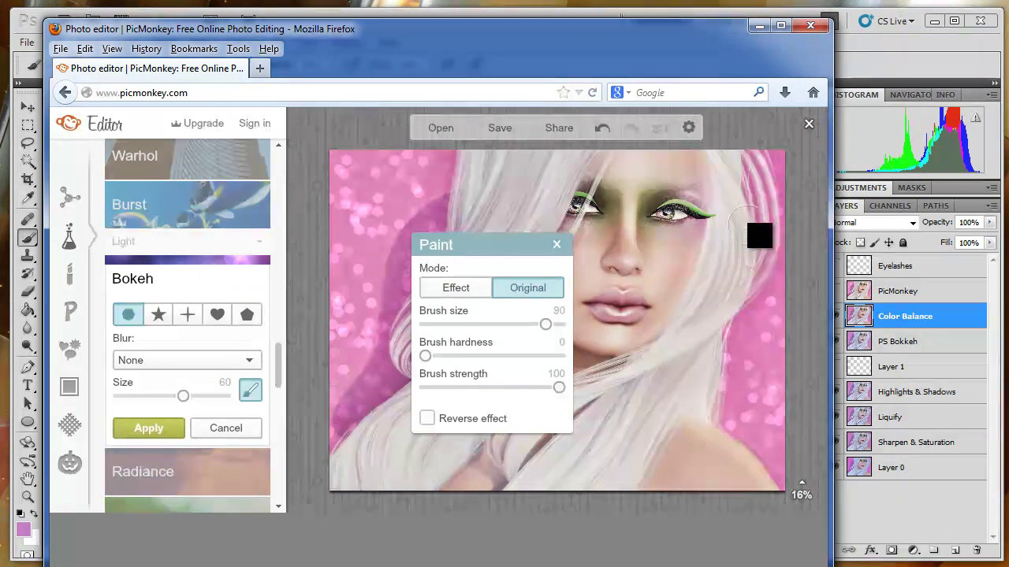
click(557, 242)
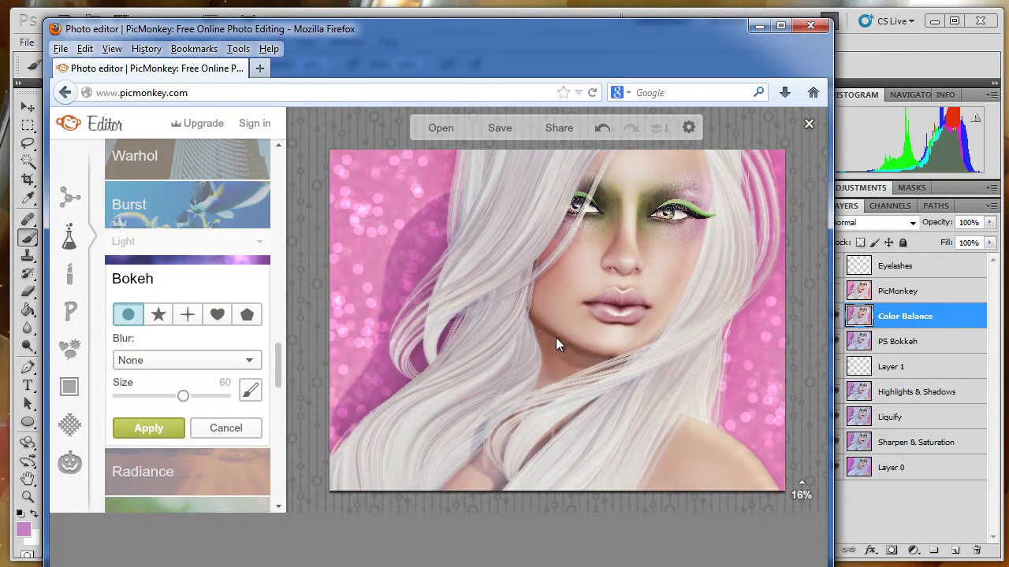
Return to Photoshop, select and show the PicMonkey layer, and toggle it to compare its effect
click(759, 26)
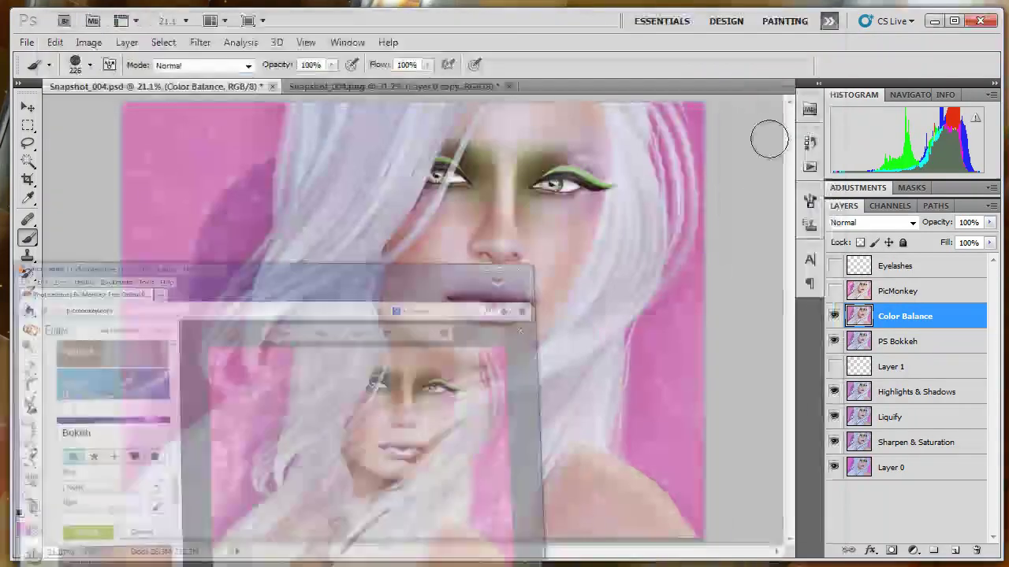
click(888, 292)
click(834, 292)
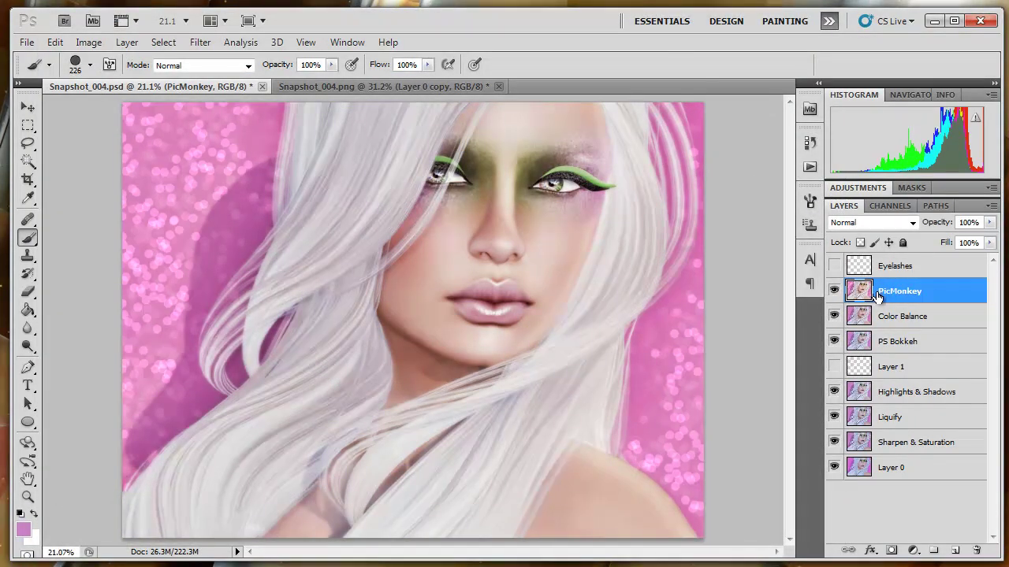
click(833, 290)
click(833, 291)
Reduce the PicMonkey layer's opacity to 75% and toggle its visibility to compare the result
click(989, 223)
drag(971, 240, 972, 241)
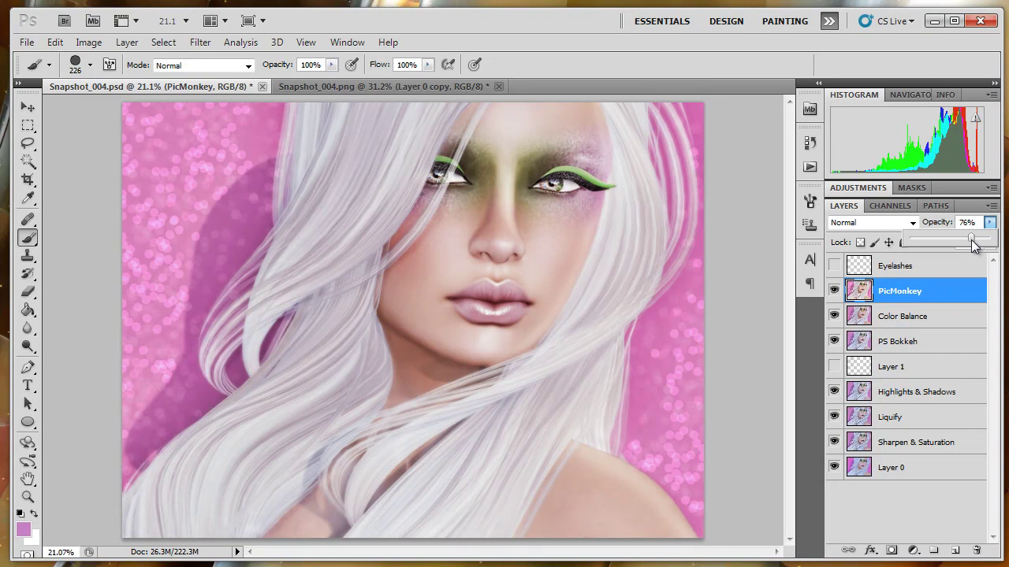
click(833, 290)
click(834, 290)
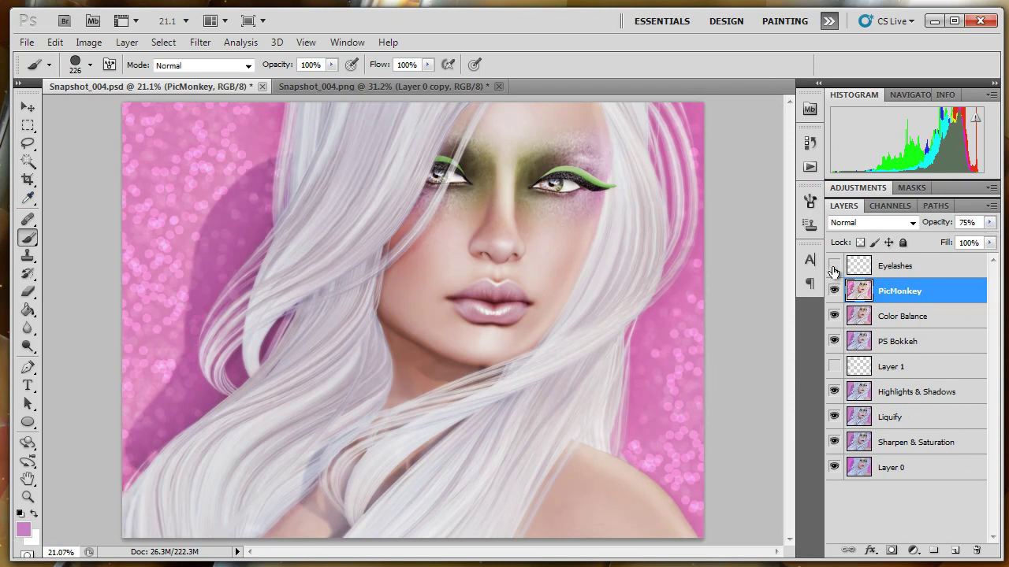
Select and show the Eyelashes layer
click(962, 269)
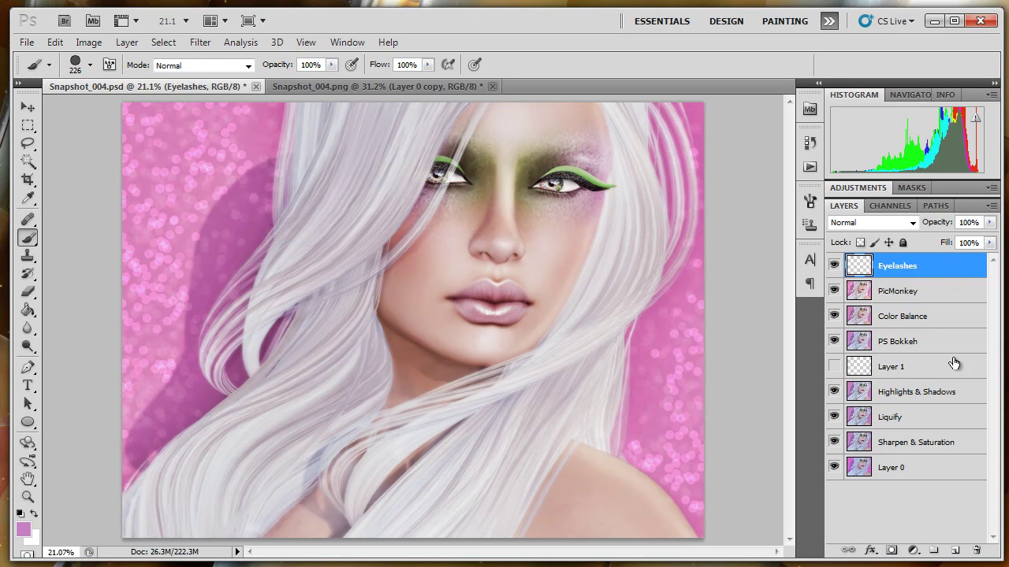